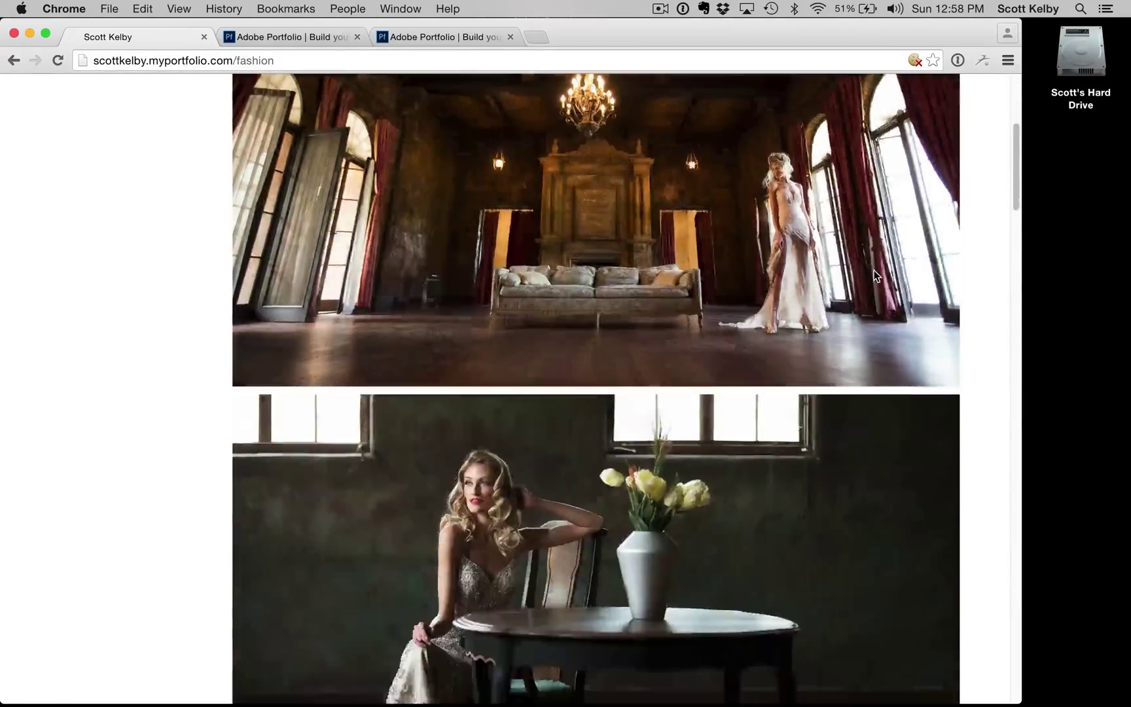
Scroll through the rest of the Fashion gallery, then return to the grid of six 2016 projects.
scroll(875, 275, "down", 20)
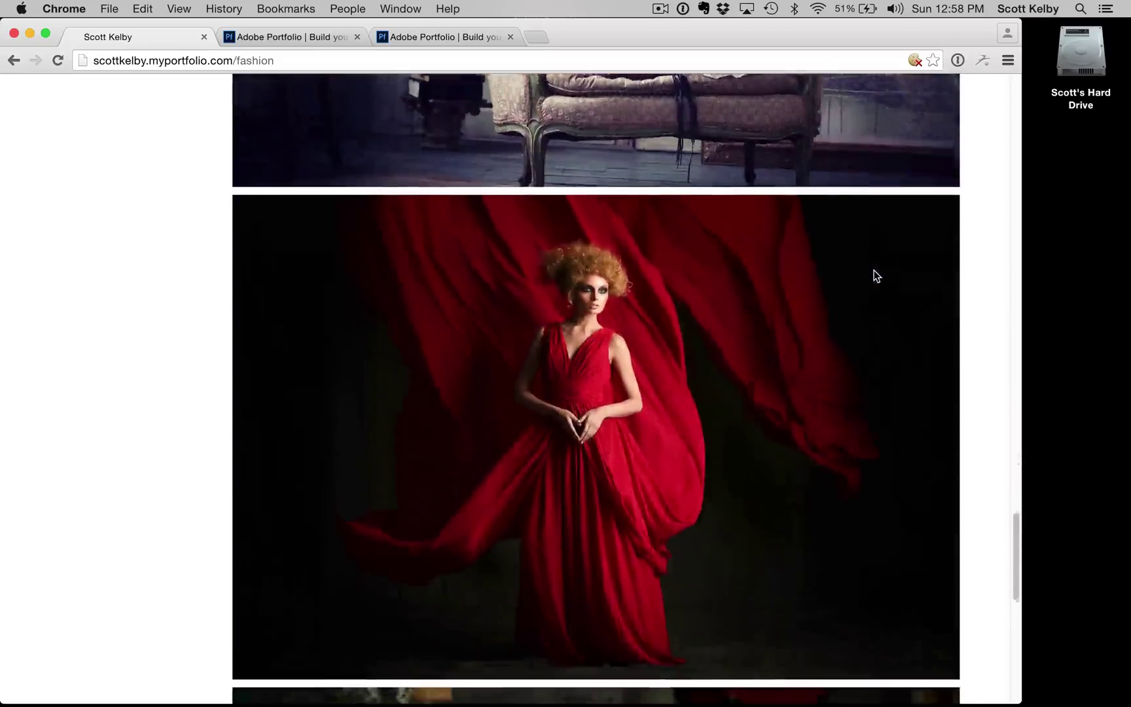
scroll(875, 275, "down", 10)
scroll(875, 274, "up", 20)
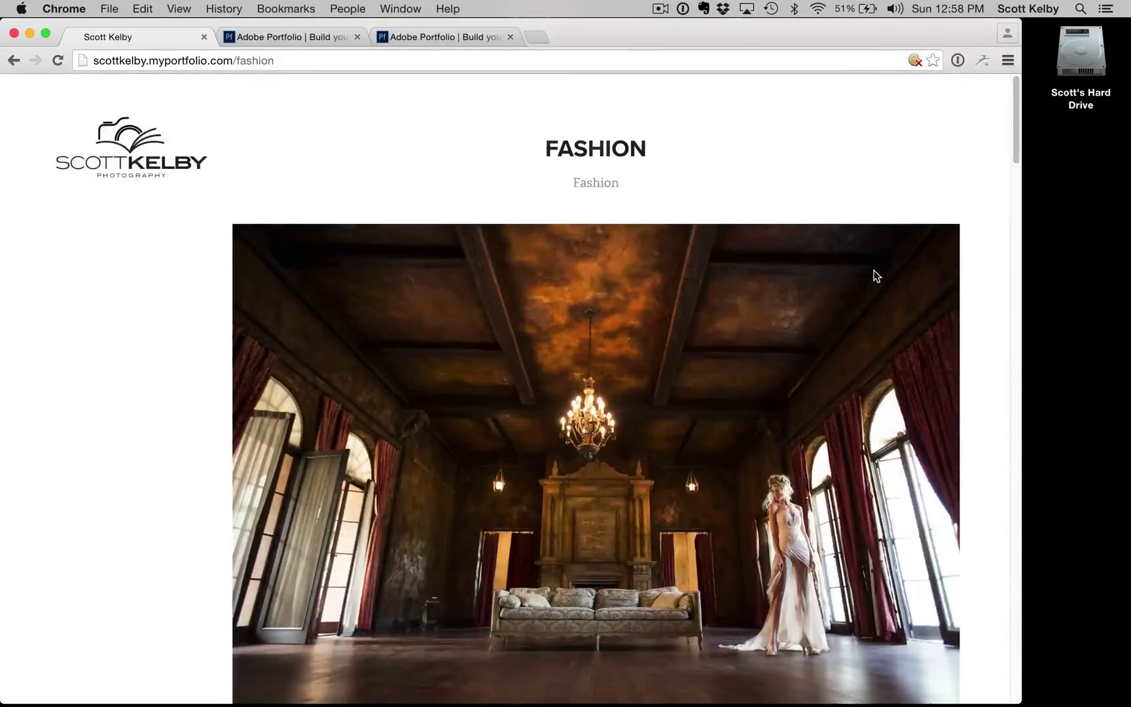
left_click(13, 61)
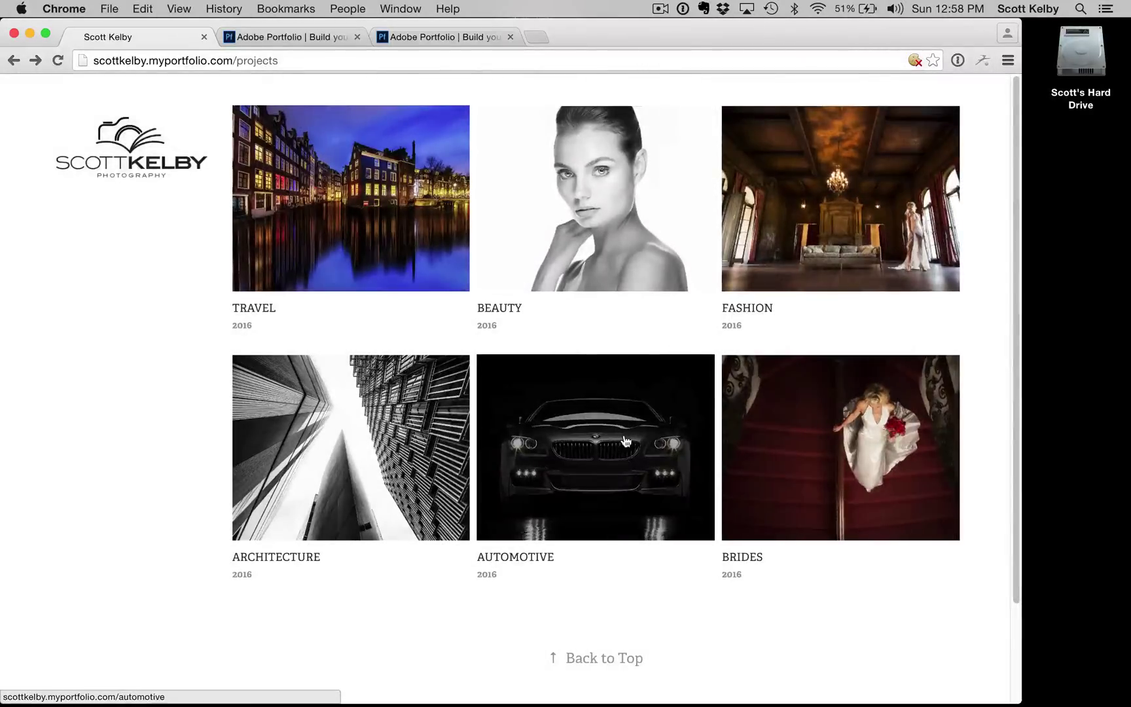
Browse the Automotive gallery and return to the projects grid.
left_click(619, 440)
scroll(871, 244, "down", 20)
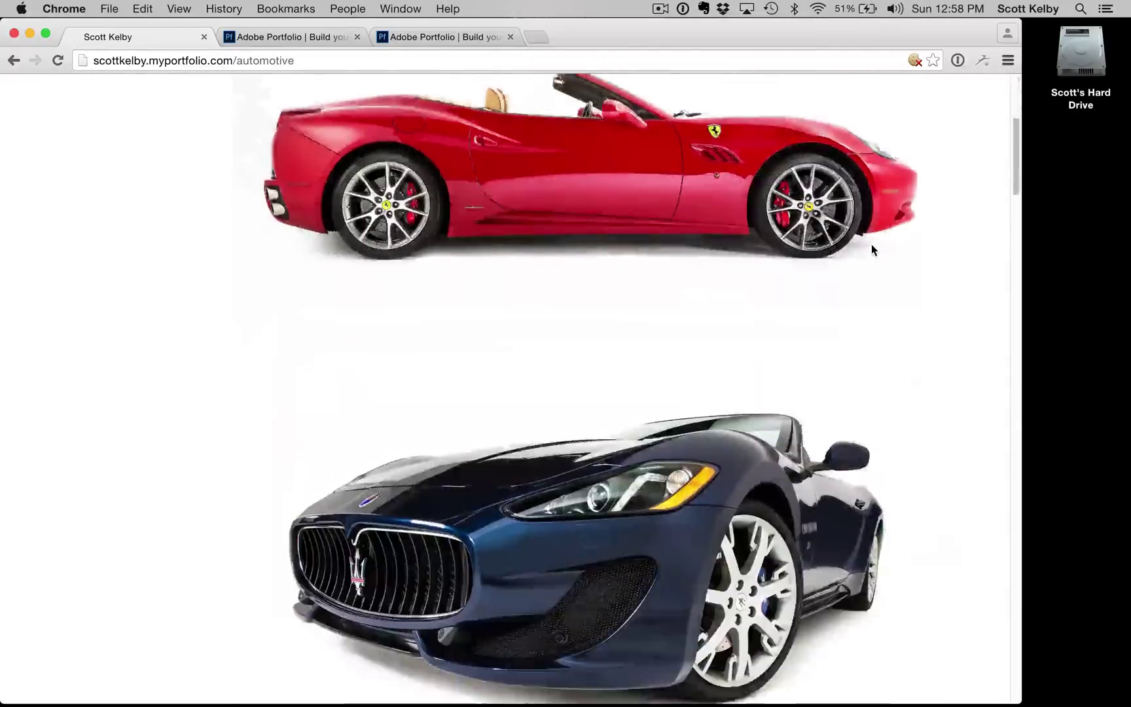
scroll(871, 244, "down", 15)
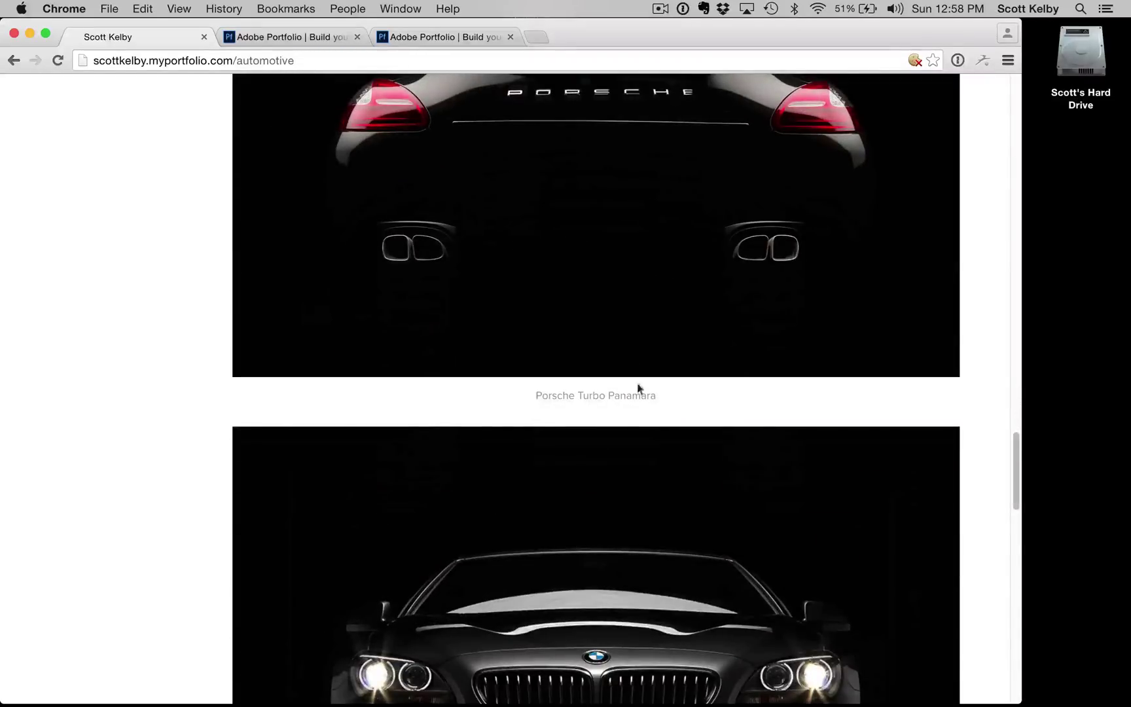
scroll(851, 446, "up", 20)
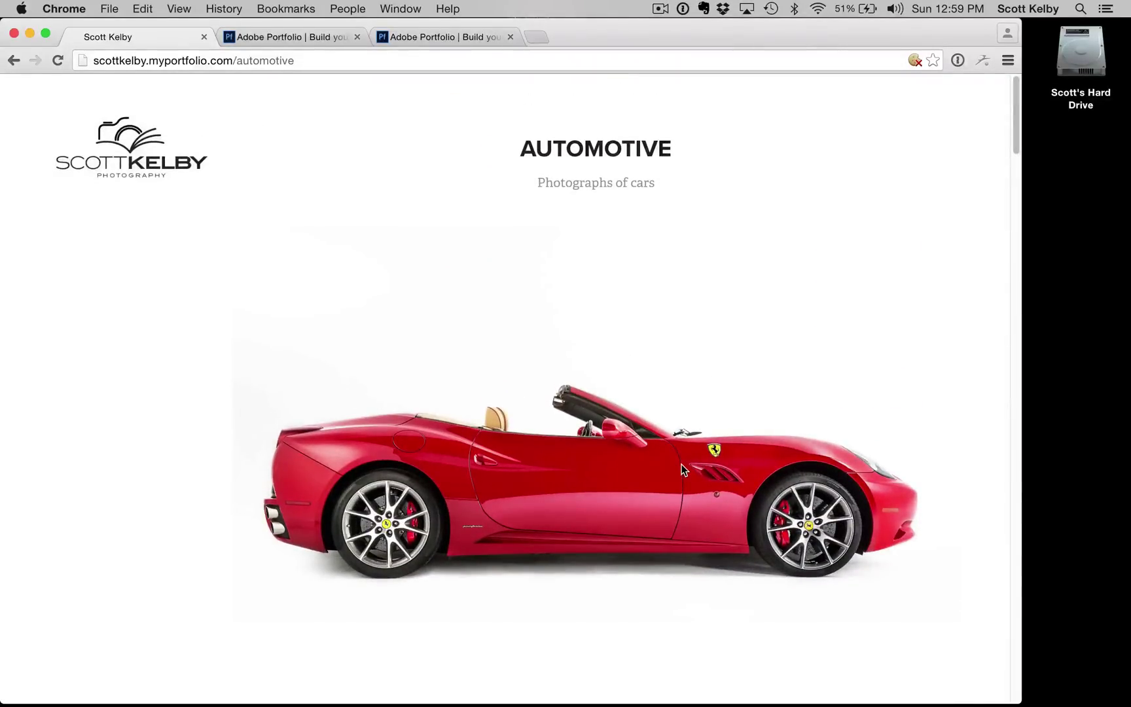
left_click(12, 60)
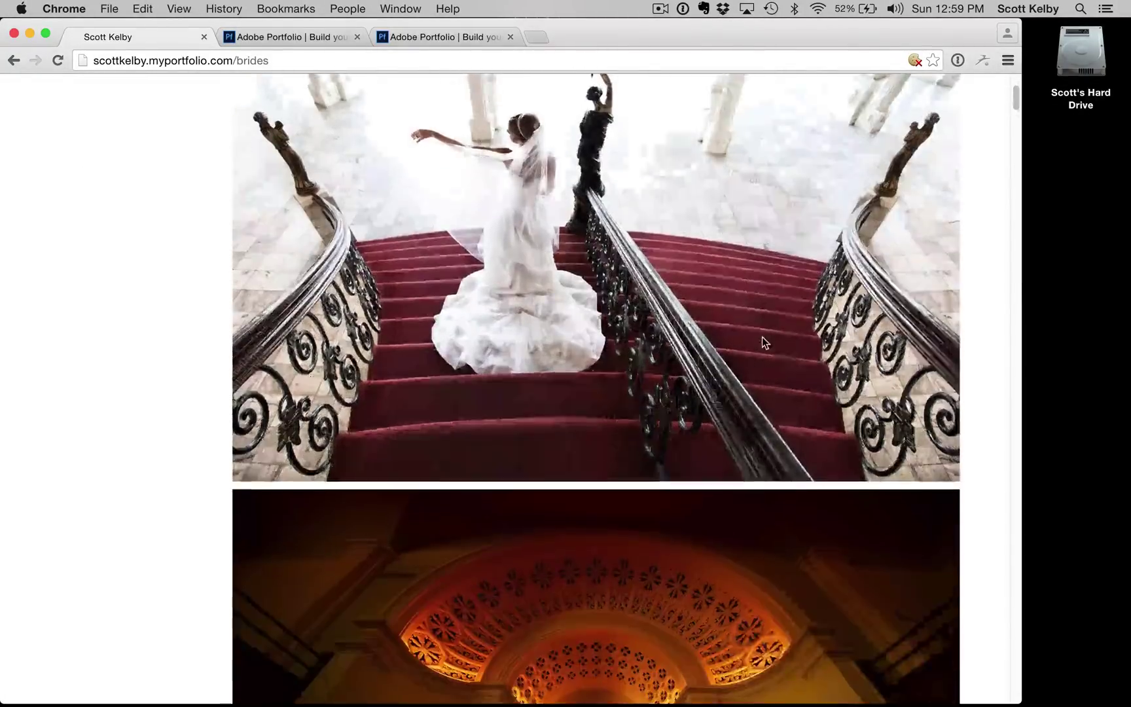
scroll(762, 338, "down", 20)
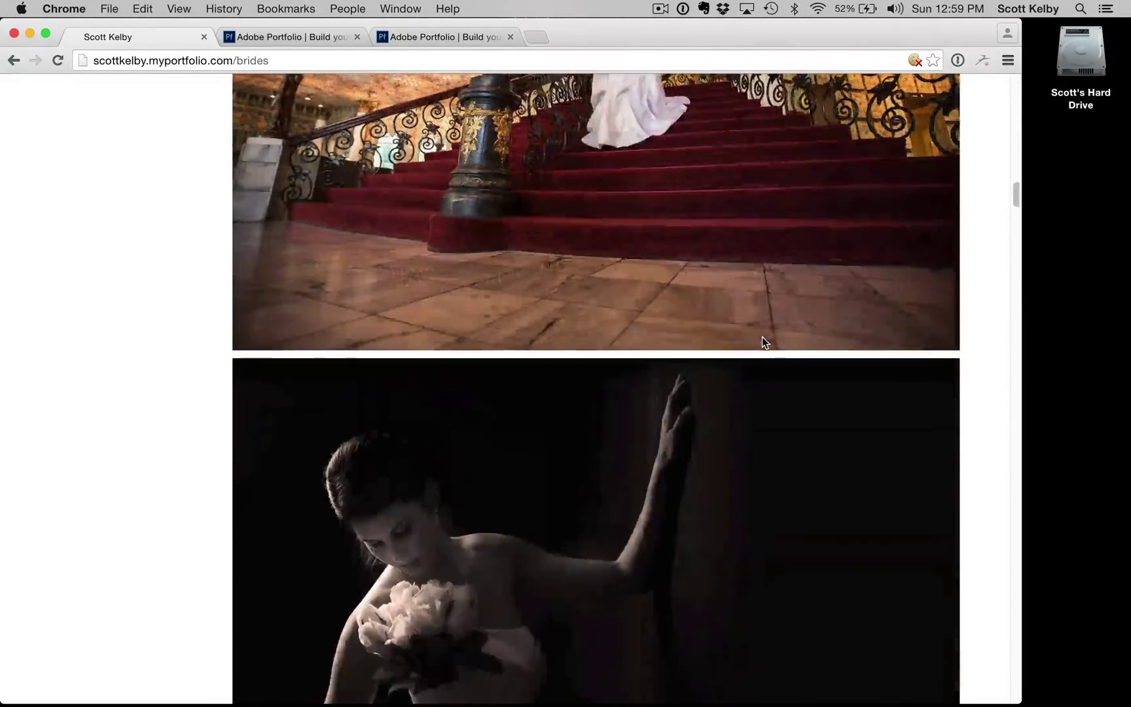
Scroll through the Brides gallery, then bring up the Portfolio Layouts page.
scroll(763, 341, "up", 20)
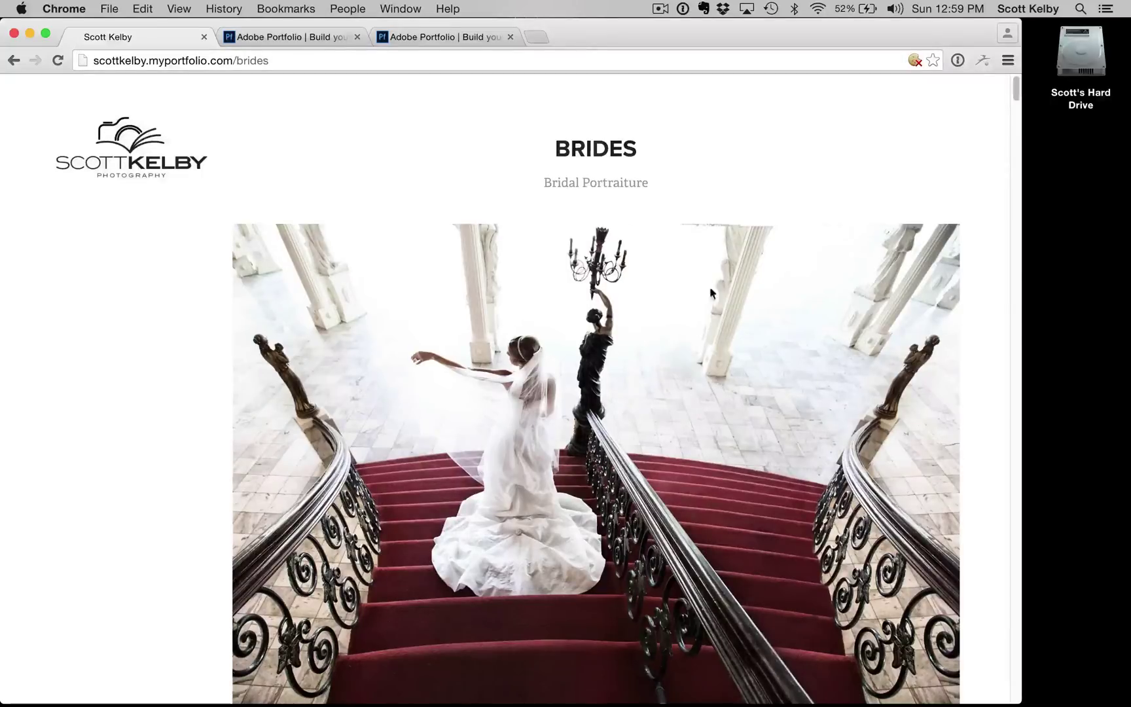
left_click(303, 37)
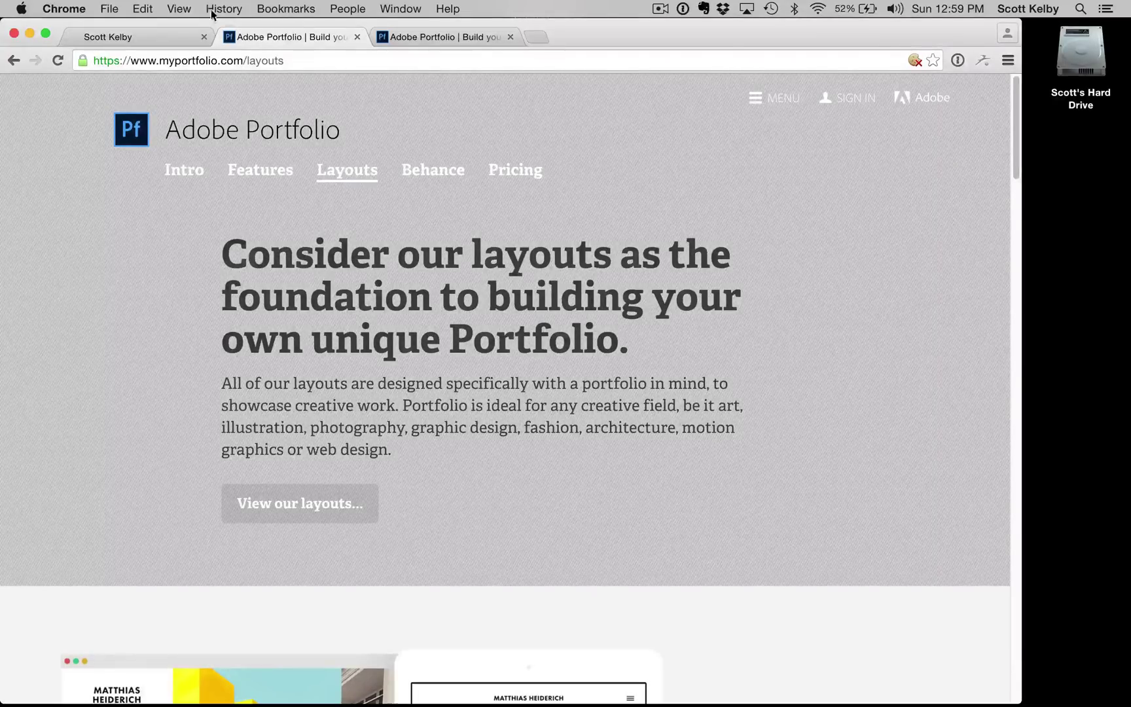
Review the layout designs, including Matthias's mosaic grid and Sawdust, then show the 'Beautifully simple' intro page.
left_click(174, 33)
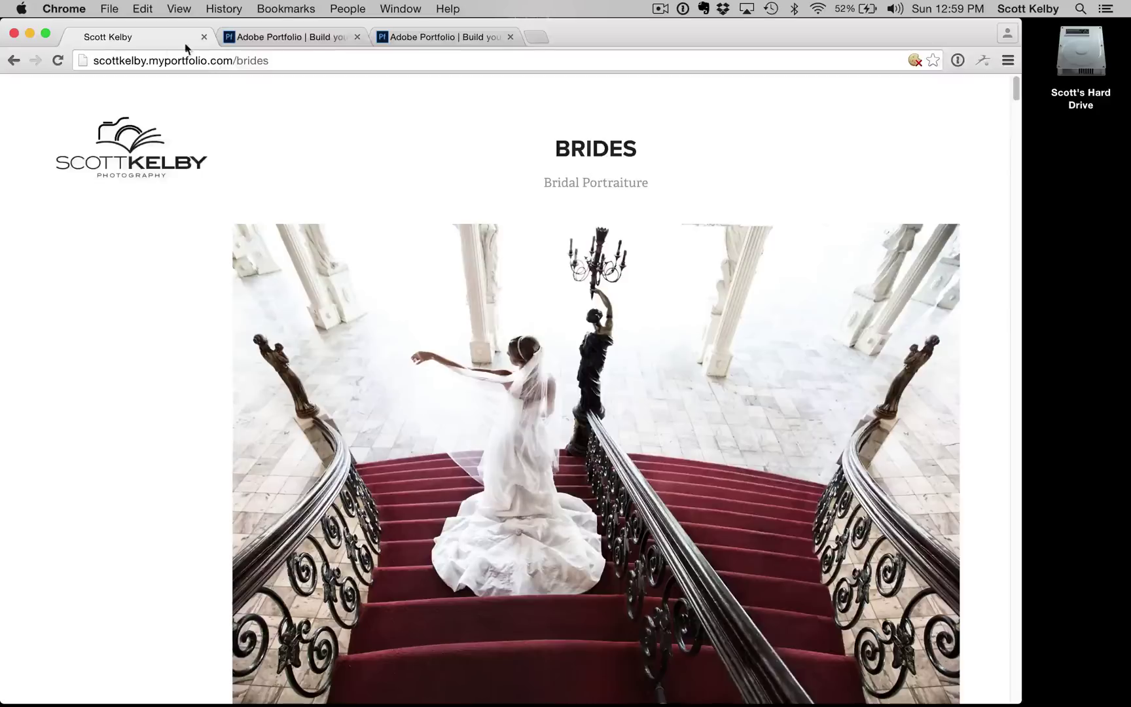
left_click(295, 39)
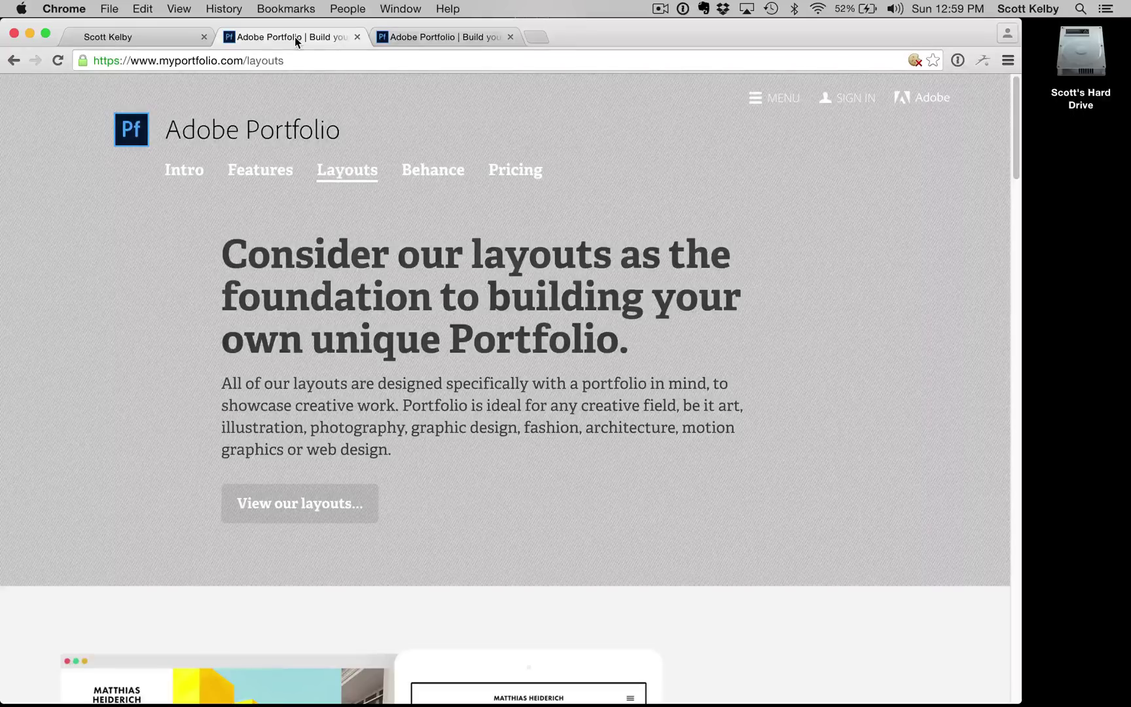
scroll(834, 303, "down", 7)
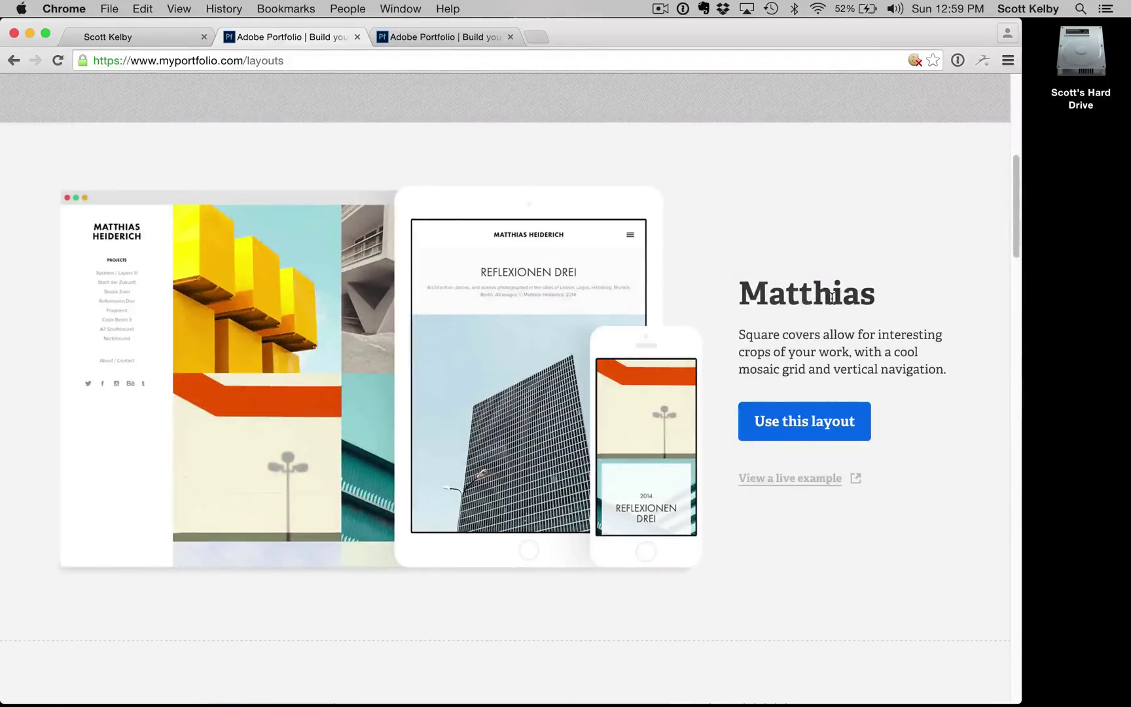
scroll(933, 281, "down", 1)
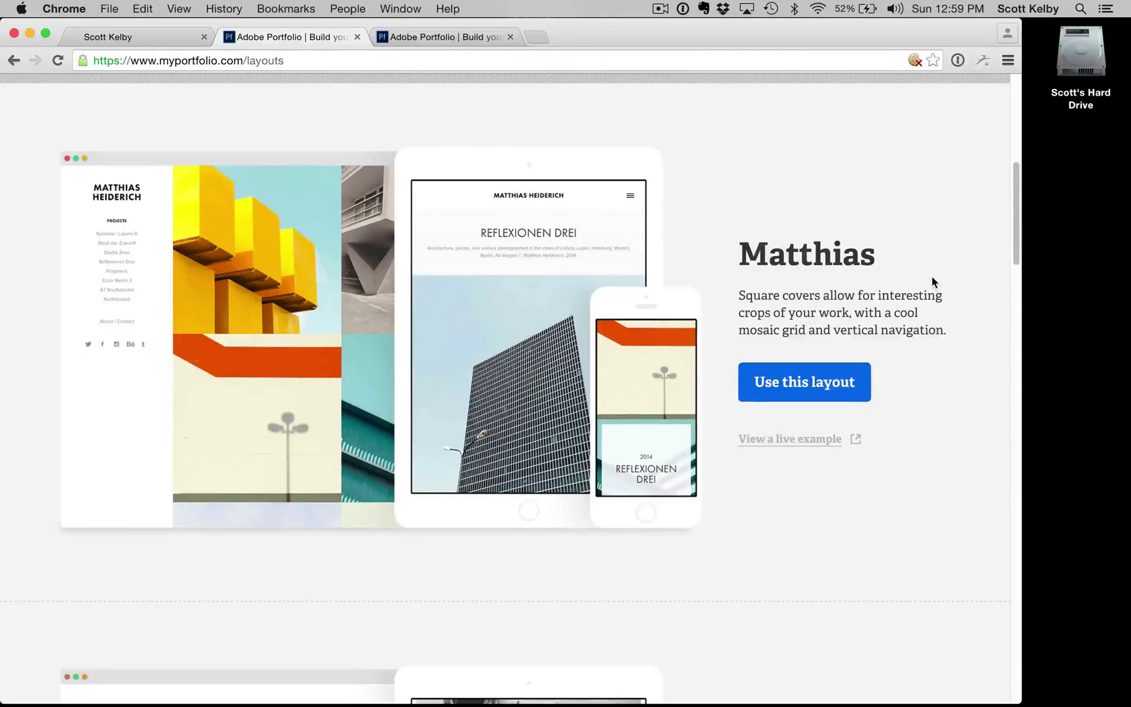
scroll(932, 278, "down", 10)
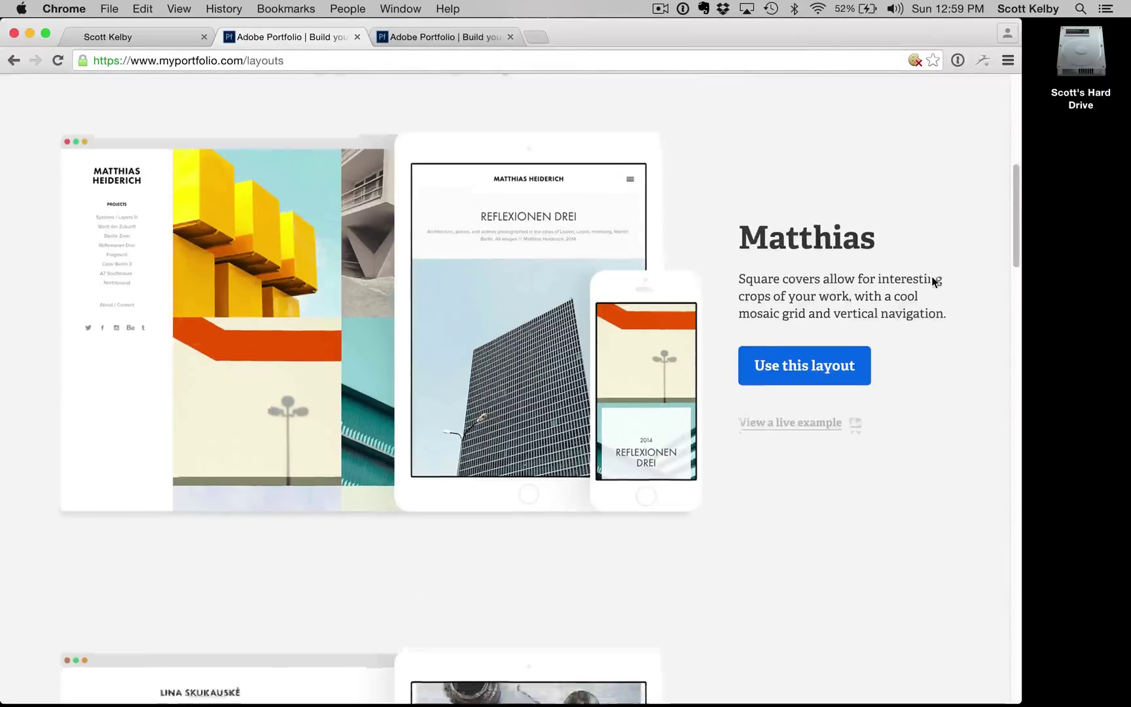
scroll(933, 276, "down", 18)
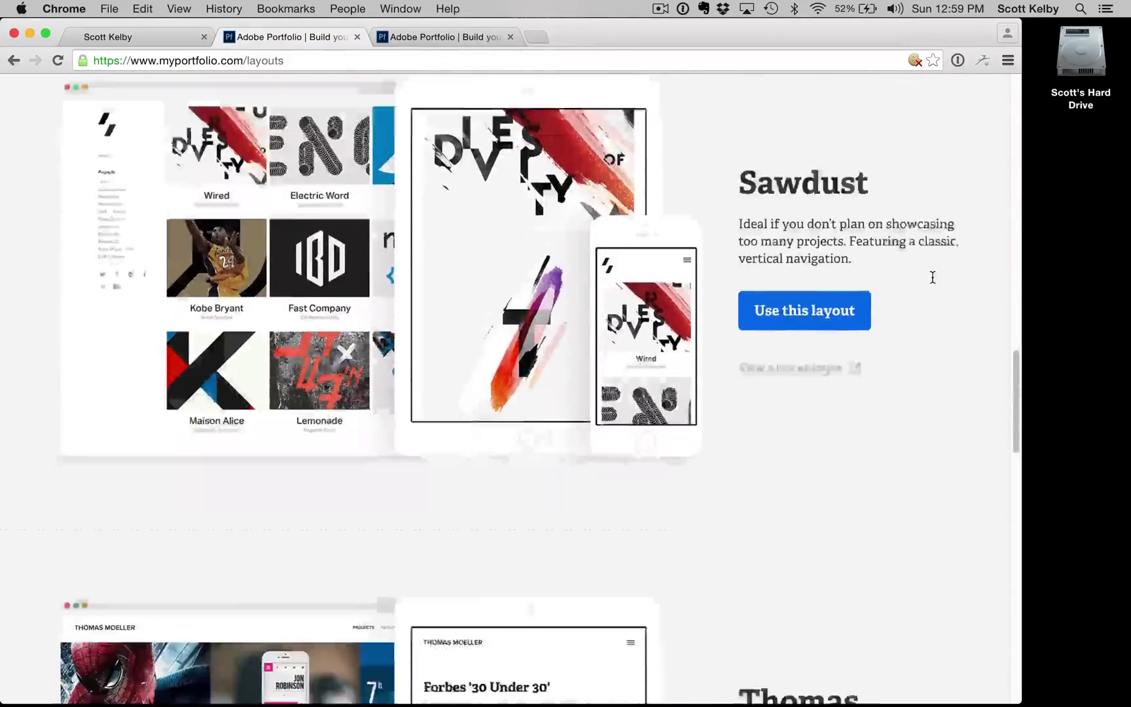
scroll(933, 277, "down", 9)
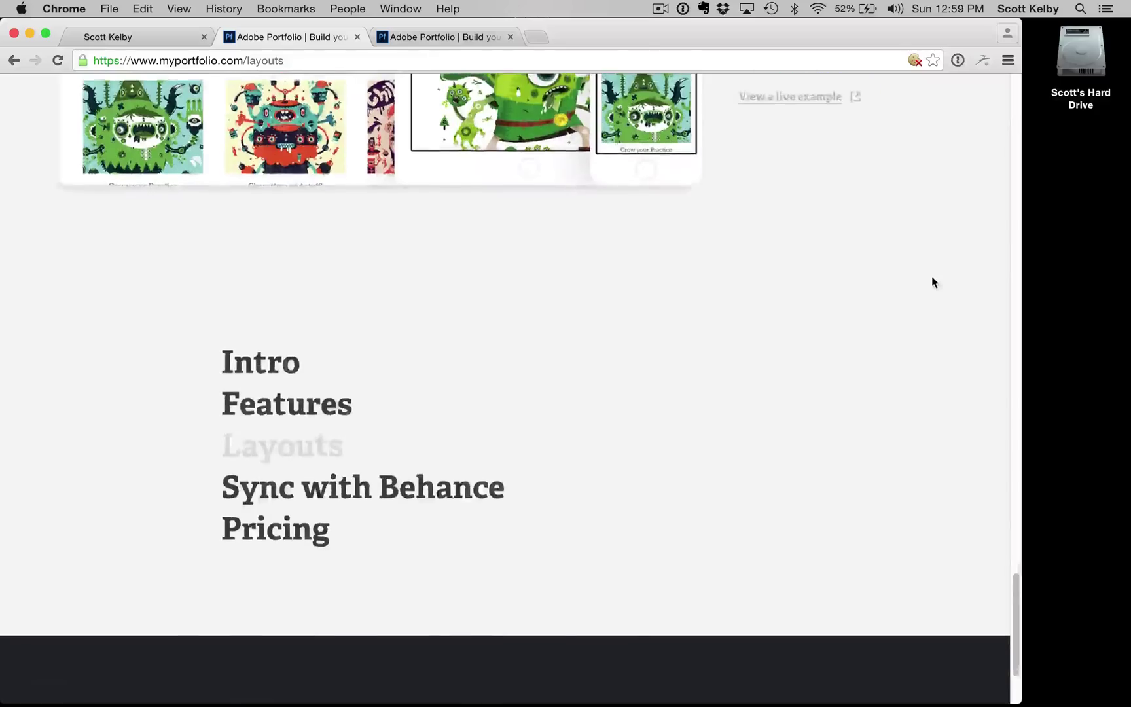
scroll(932, 277, "up", 20)
scroll(932, 280, "up", 15)
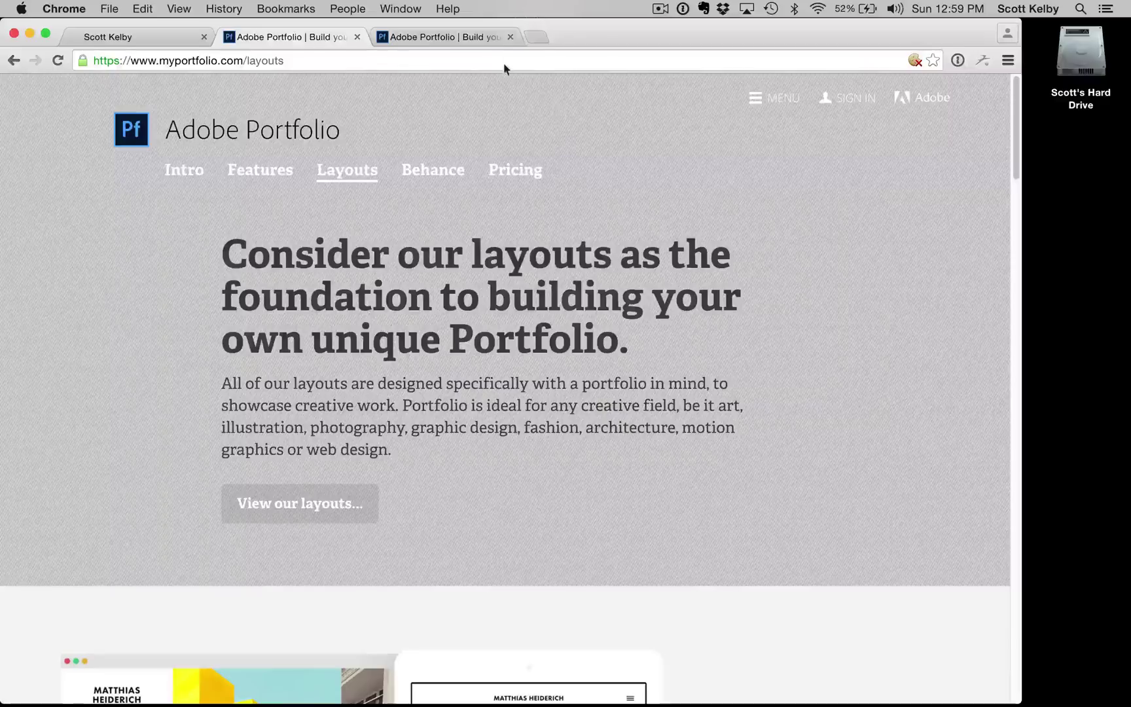
left_click(490, 36)
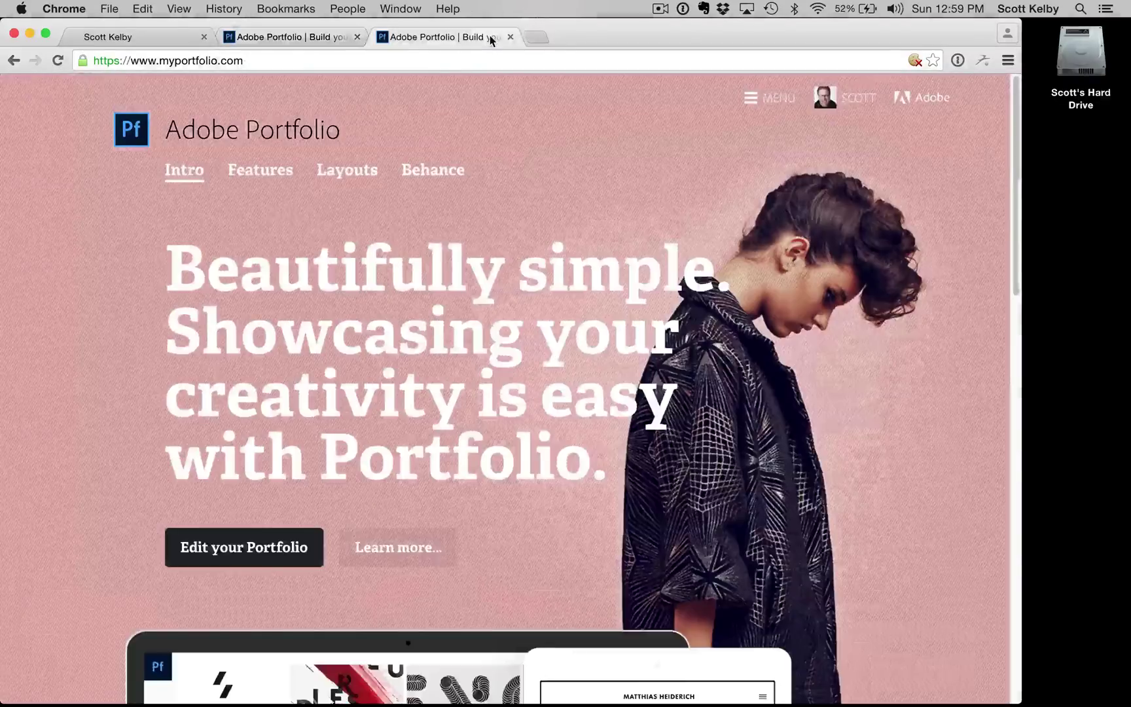
Open the Scott Kelby portfolio in the site editor and turn on side gallery navigation.
left_click(262, 547)
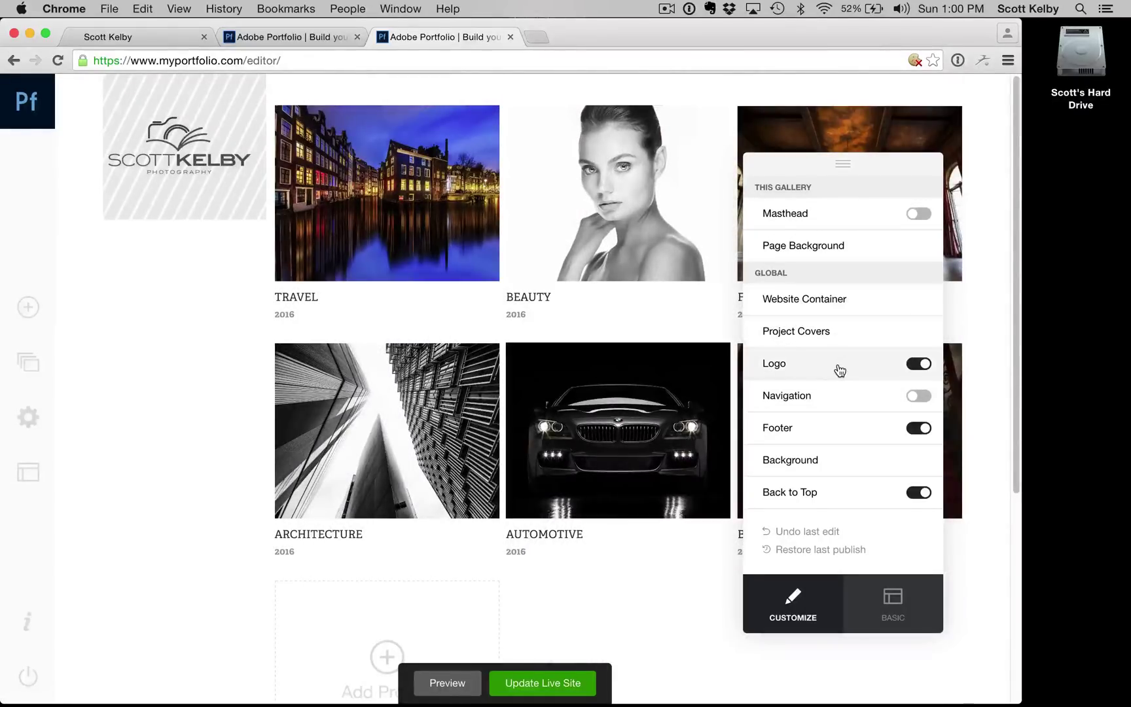
left_click(909, 403)
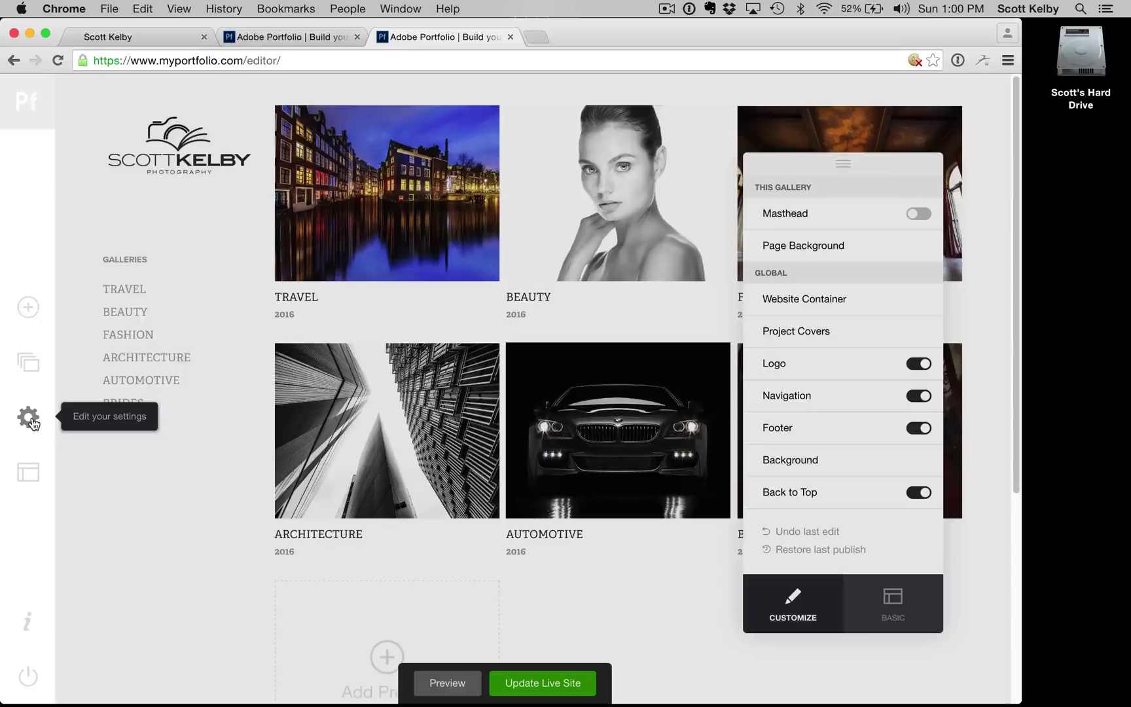
Restore the Matthias layout to its original version and confirm the restore.
left_click(29, 475)
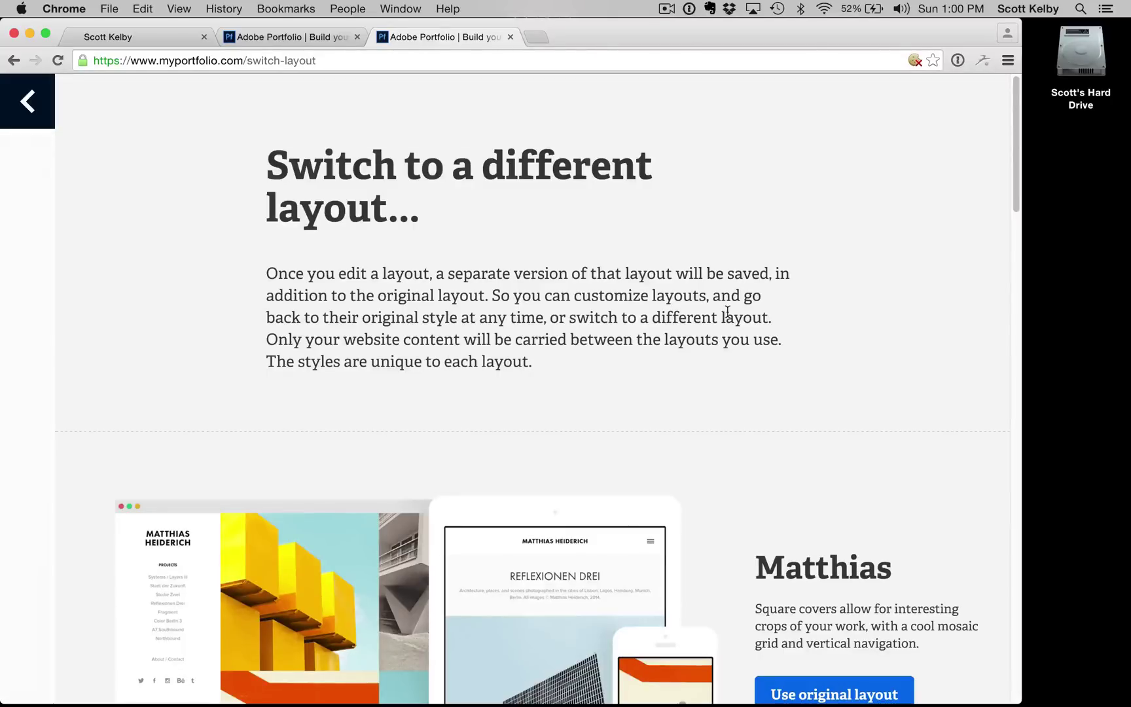
scroll(858, 353, "down", 6)
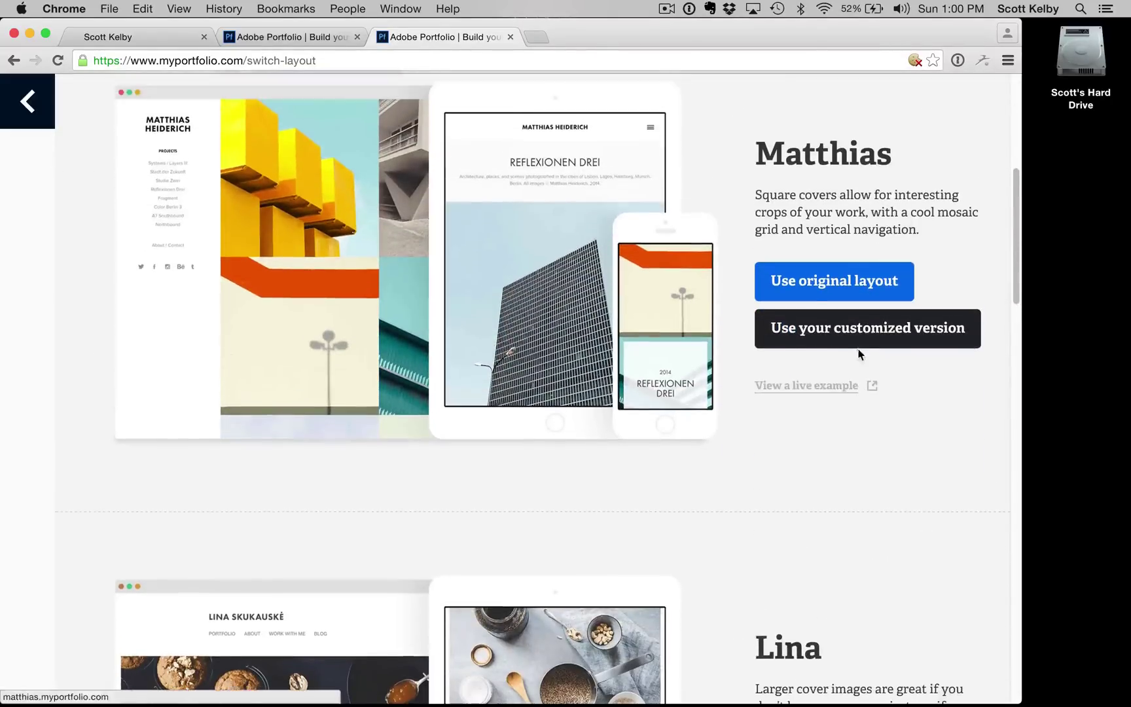
left_click(853, 290)
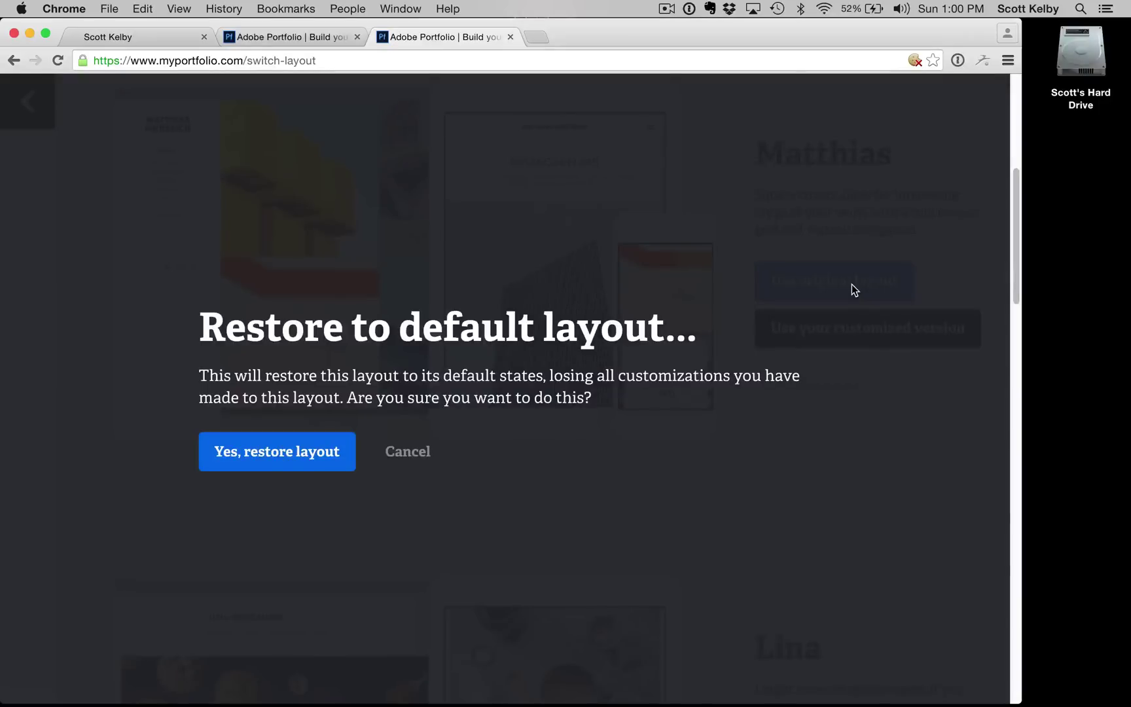
left_click(303, 454)
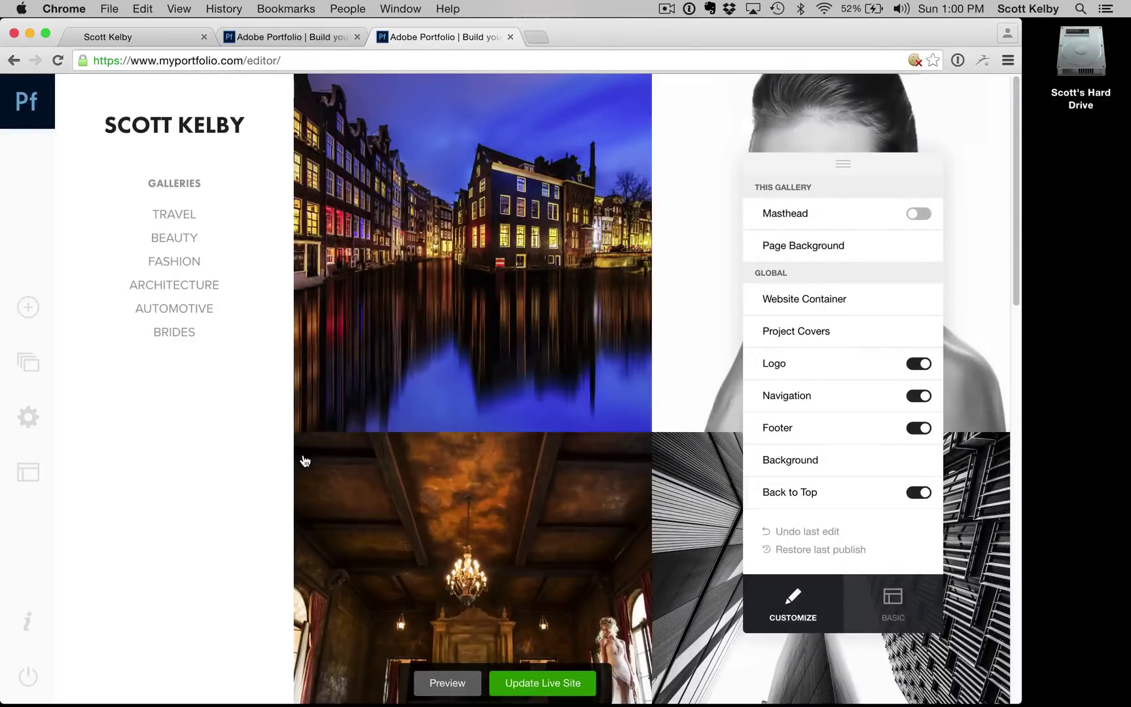
Move the Customize panel to the left side and back over the gallery covers.
scroll(528, 216, "down", 3)
scroll(529, 220, "down", 3)
scroll(528, 220, "up", 6)
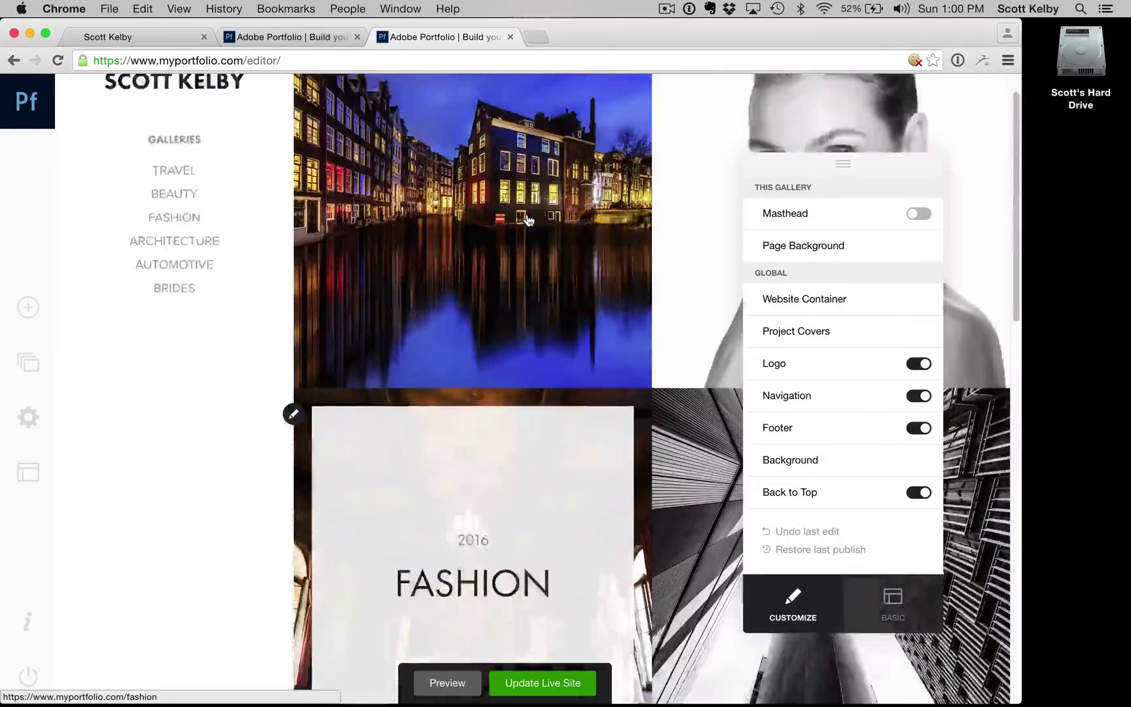
left_click_drag(843, 163, 39, 458)
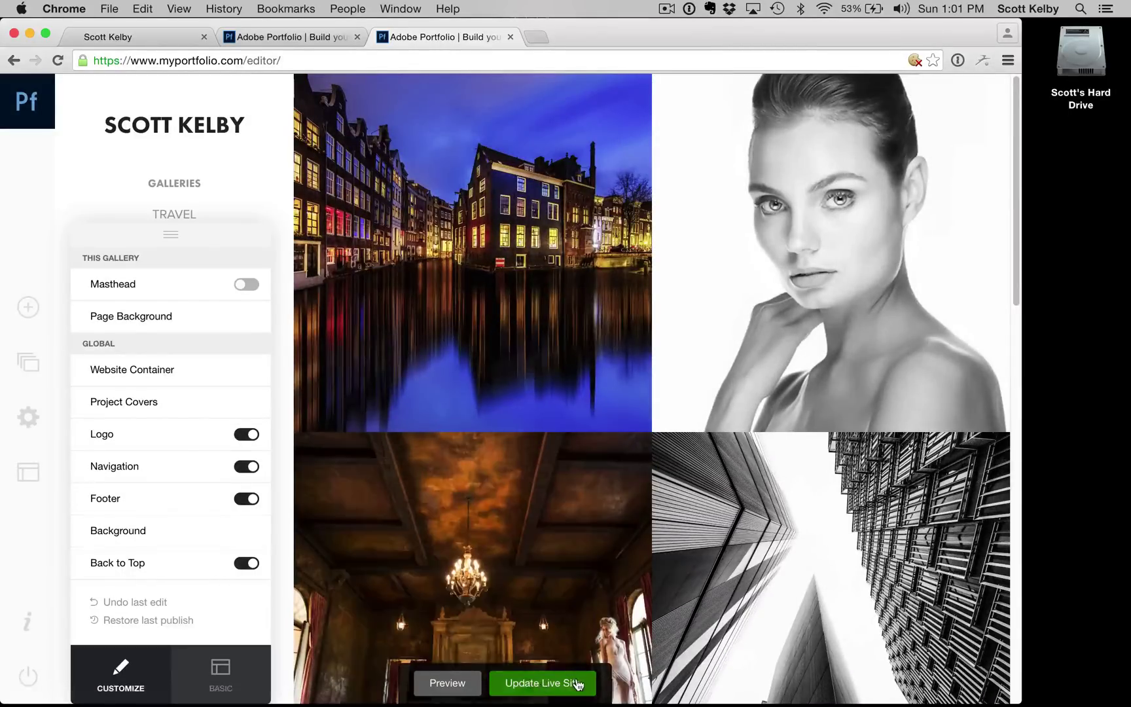
left_click_drag(176, 235, 850, 173)
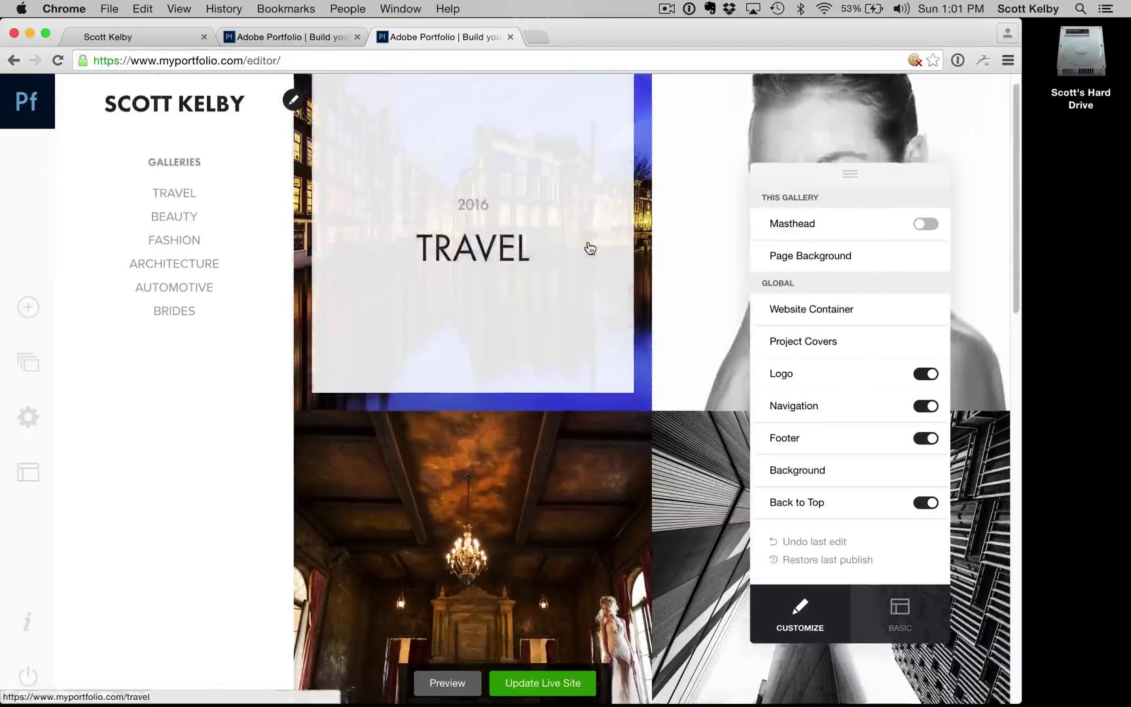
Open the FASHION gallery in the editor and scroll through its photos.
scroll(589, 248, "down", 5)
left_click(534, 373)
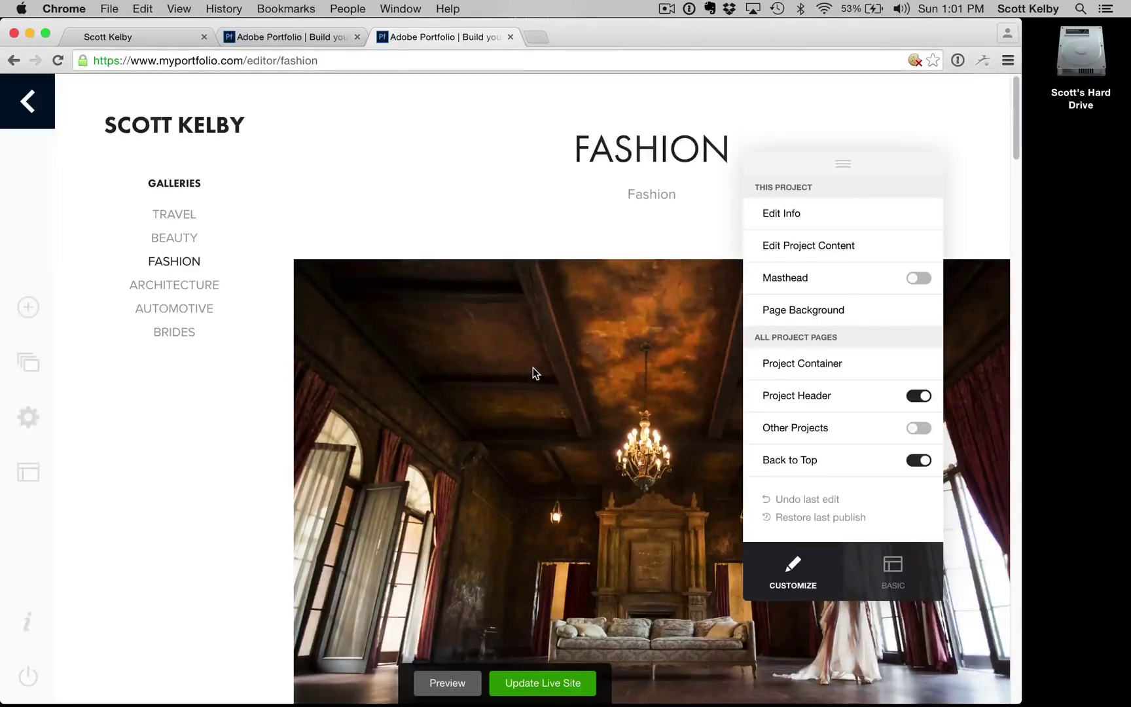
scroll(533, 373, "down", 5)
scroll(533, 369, "down", 5)
scroll(533, 368, "up", 10)
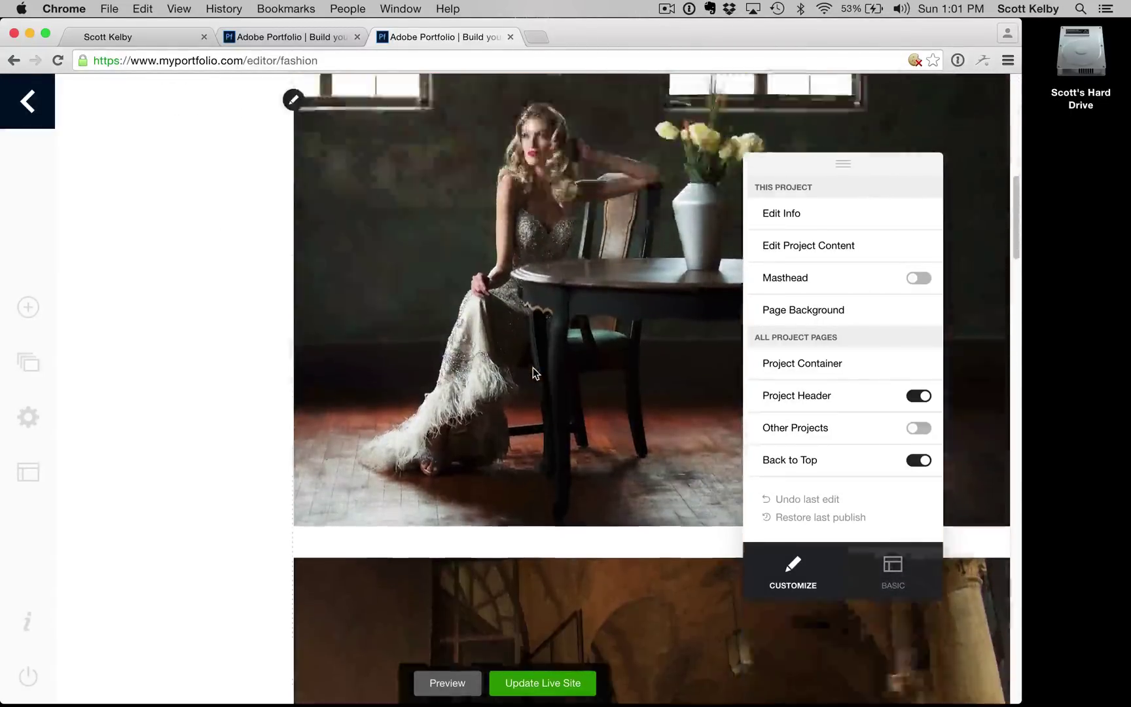
scroll(533, 368, "down", 1)
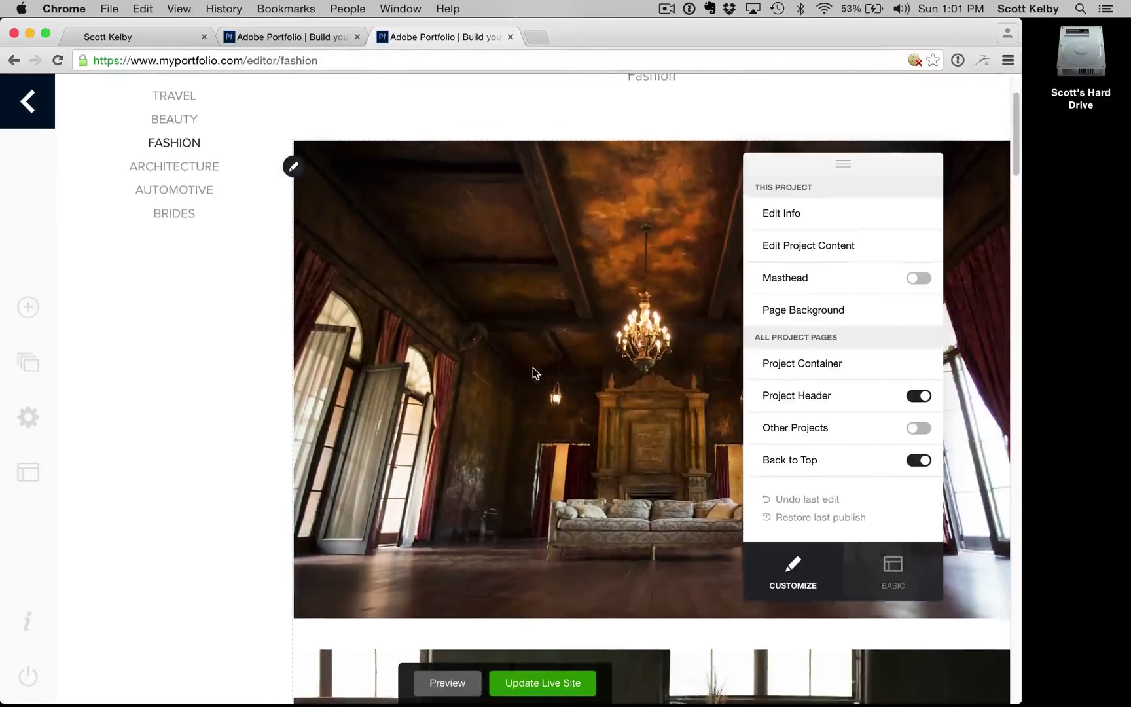
left_click(294, 168)
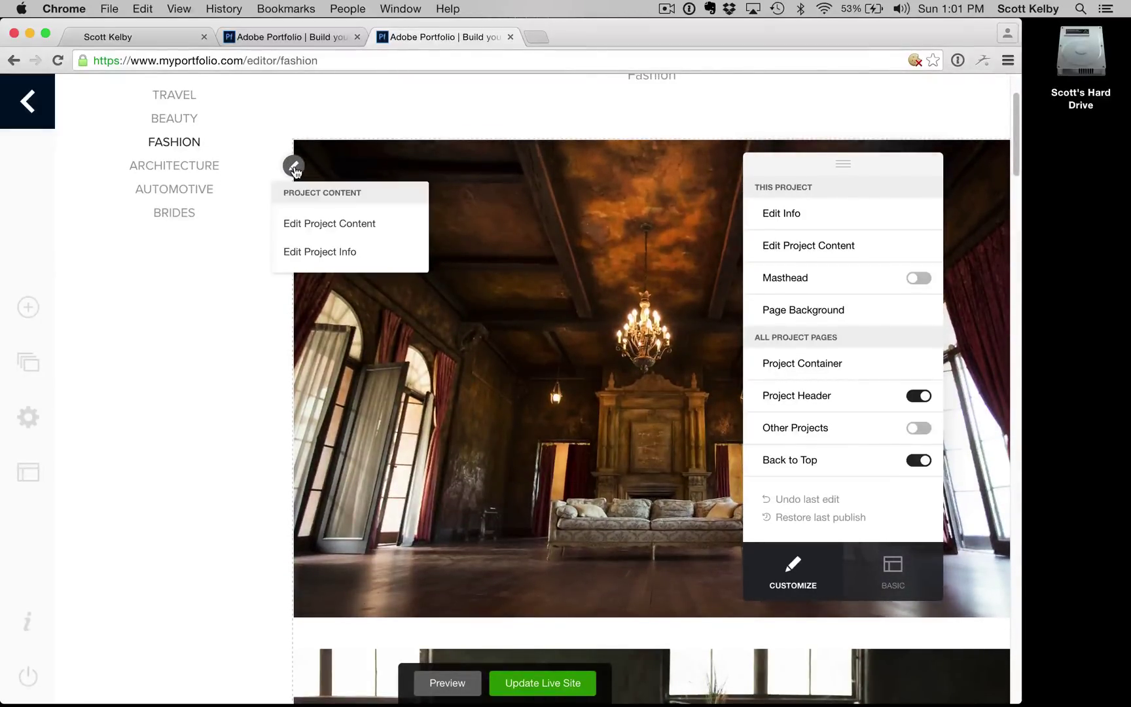
left_click(360, 254)
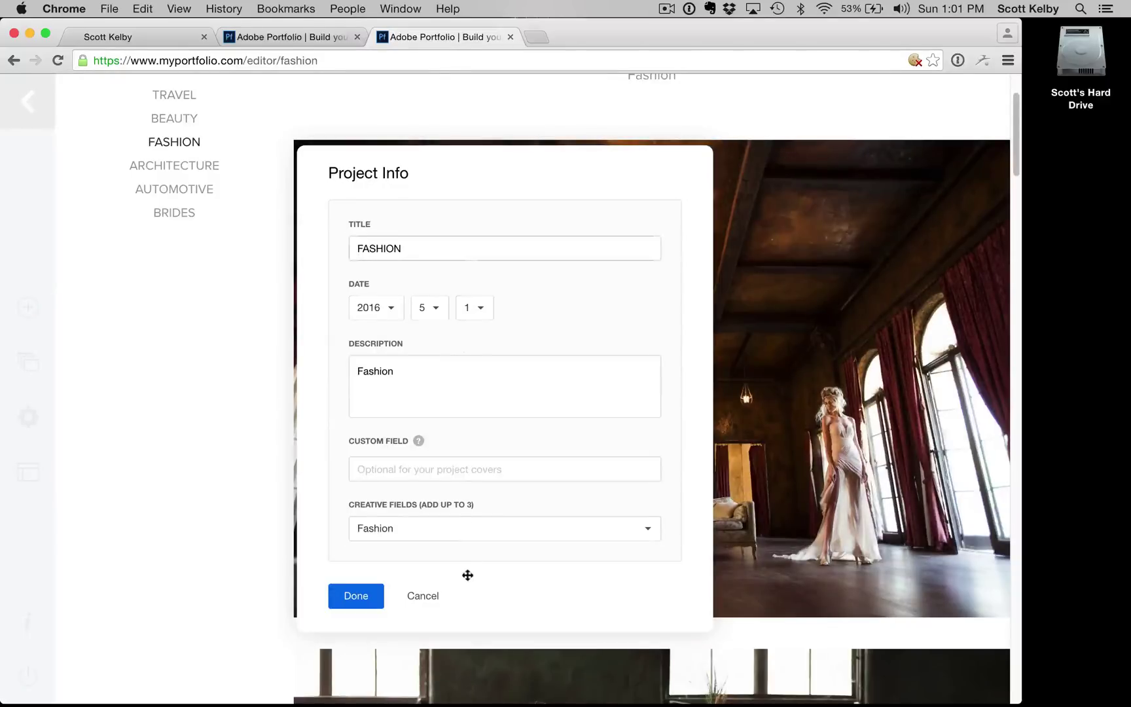
left_click(423, 595)
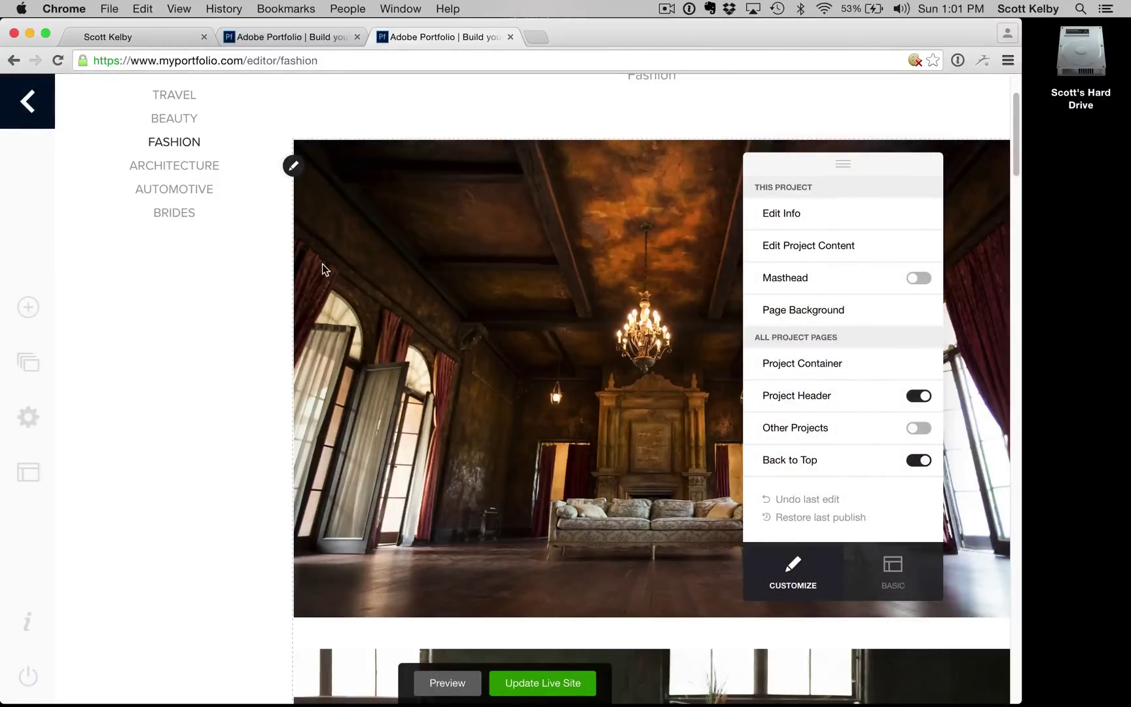
left_click(293, 168)
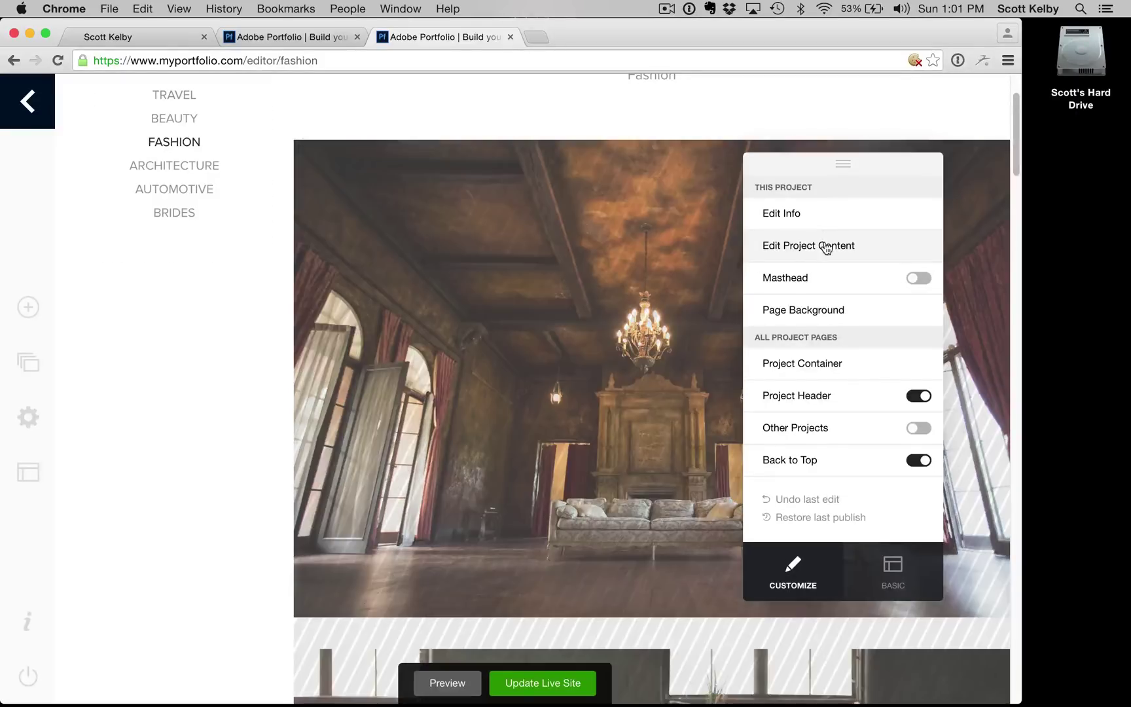
left_click(824, 246)
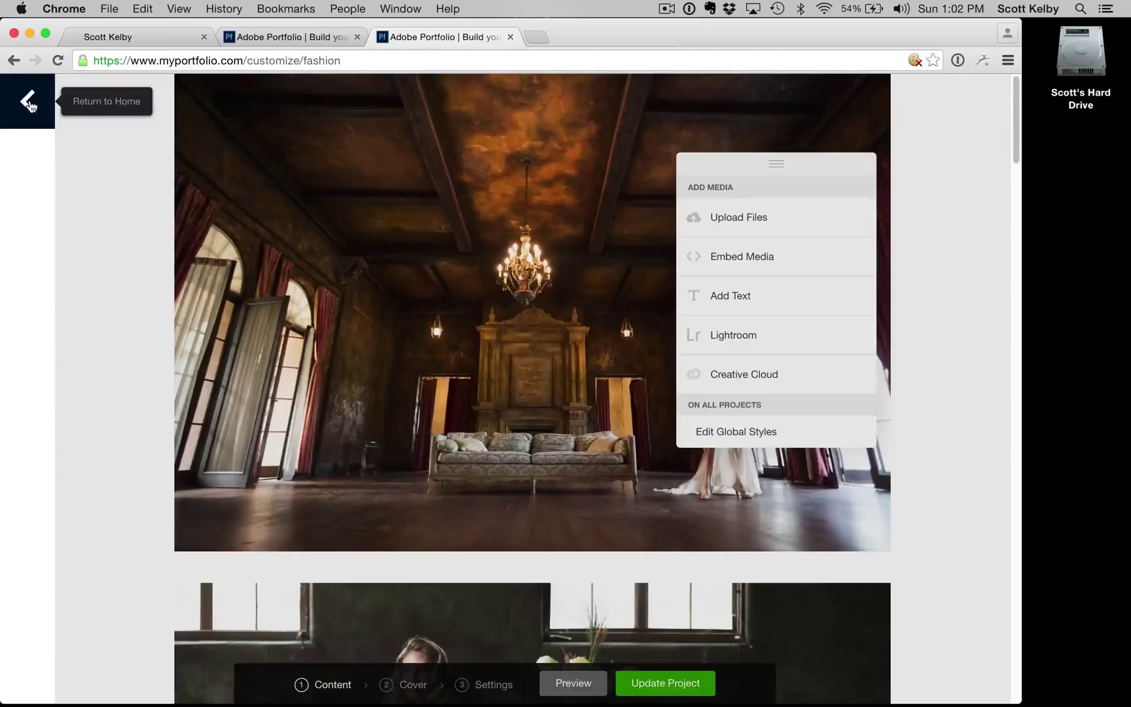
left_click(29, 102)
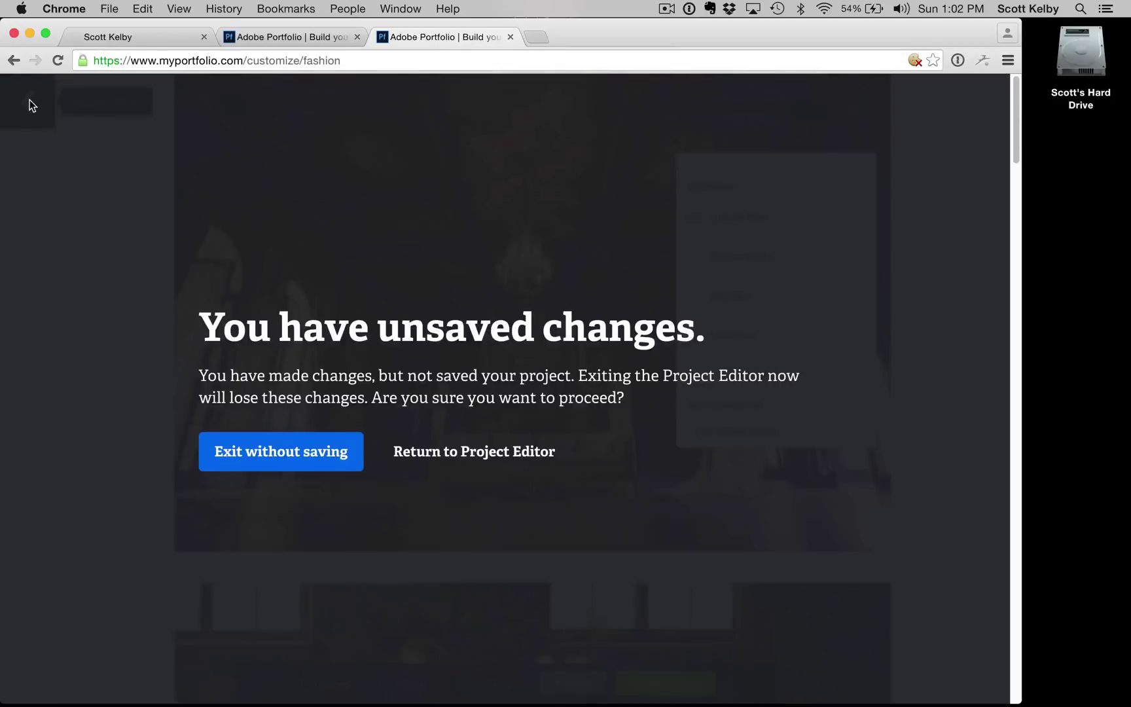
left_click(353, 450)
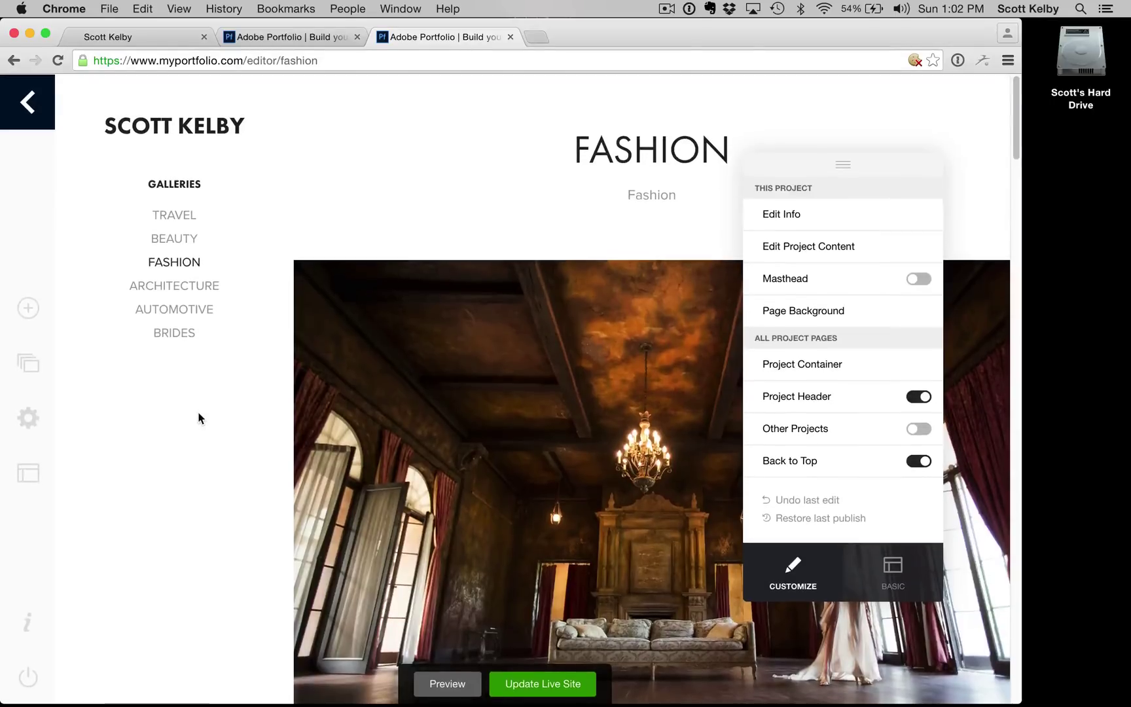
View the live BRIDES page, then return to the editor's Scott Kelby home page.
mouse_move(222, 128)
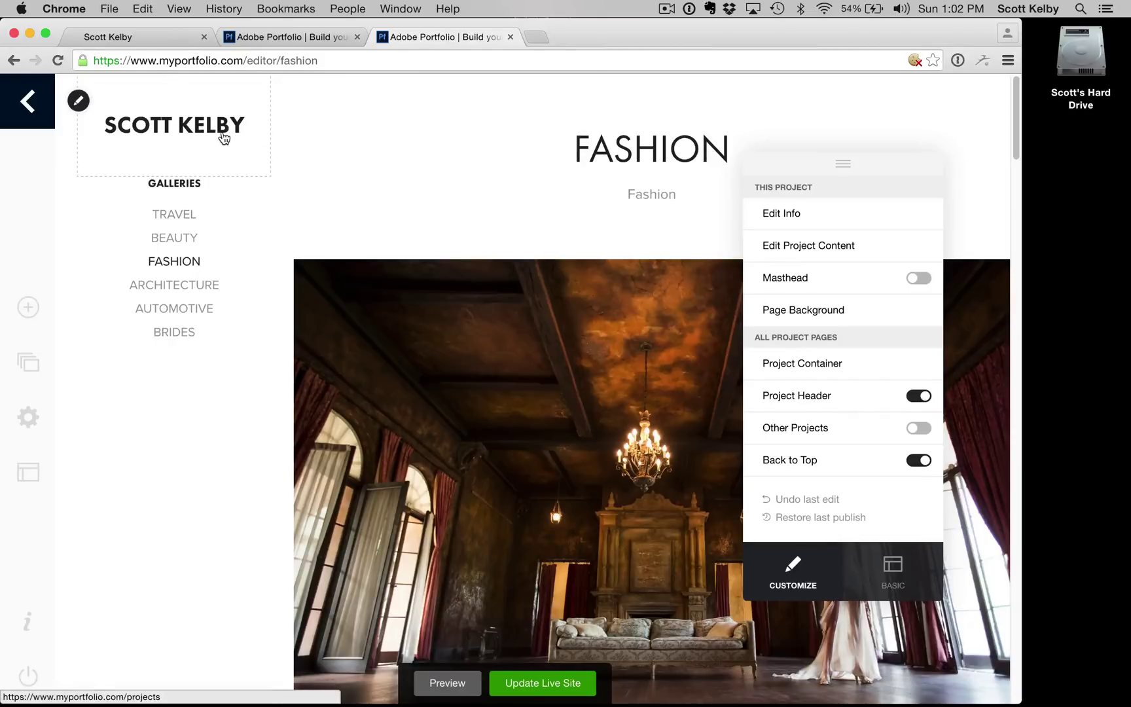
left_click(161, 44)
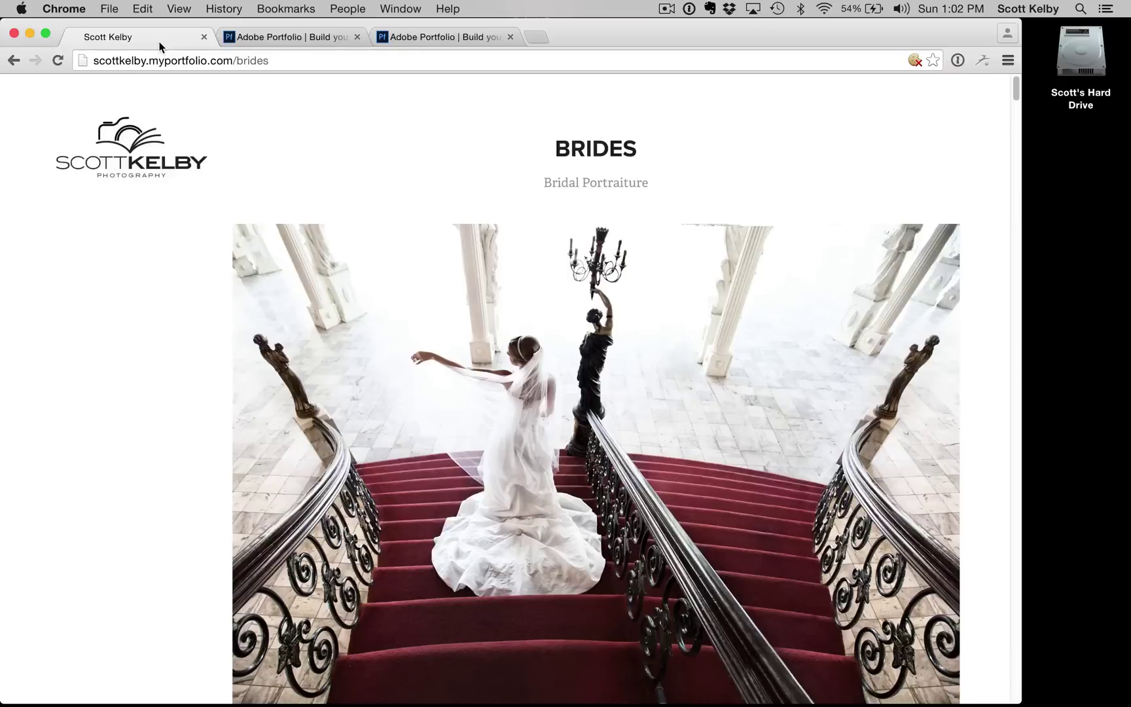
left_click(459, 38)
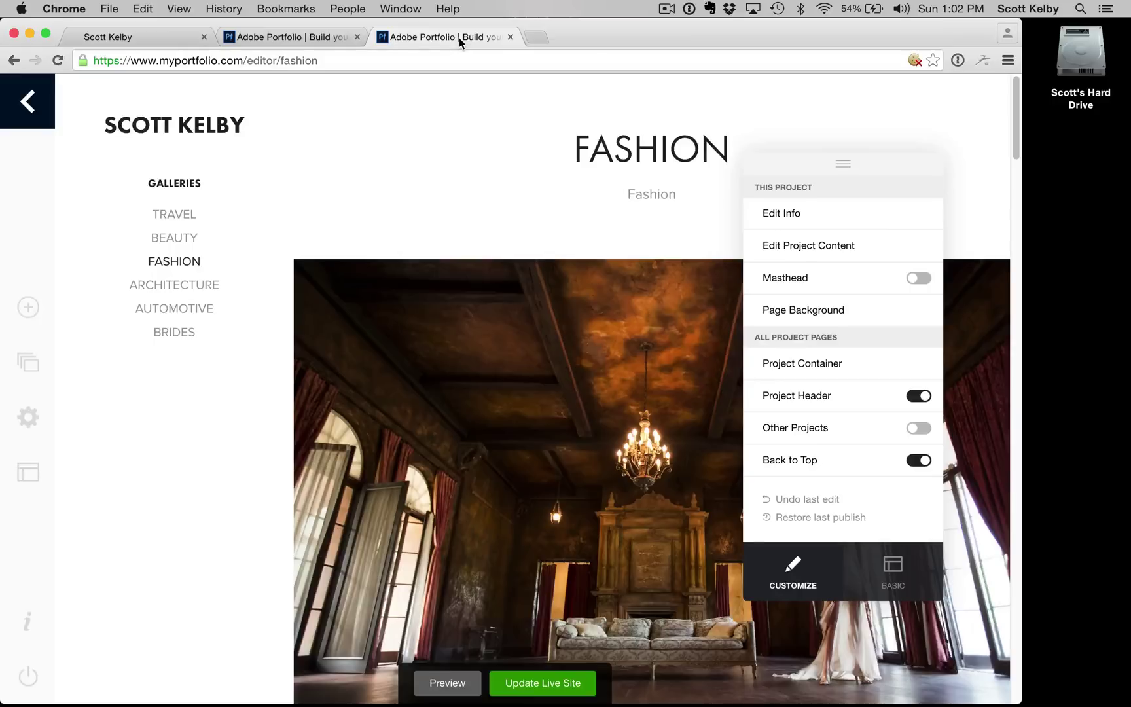
left_click(196, 130)
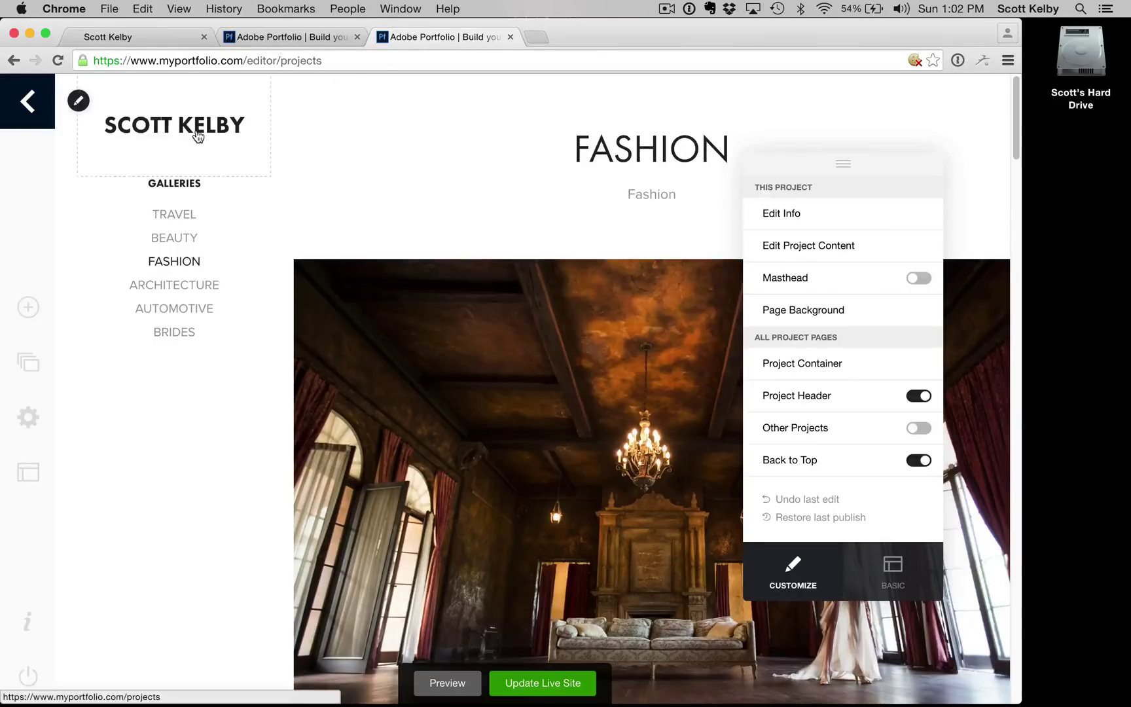